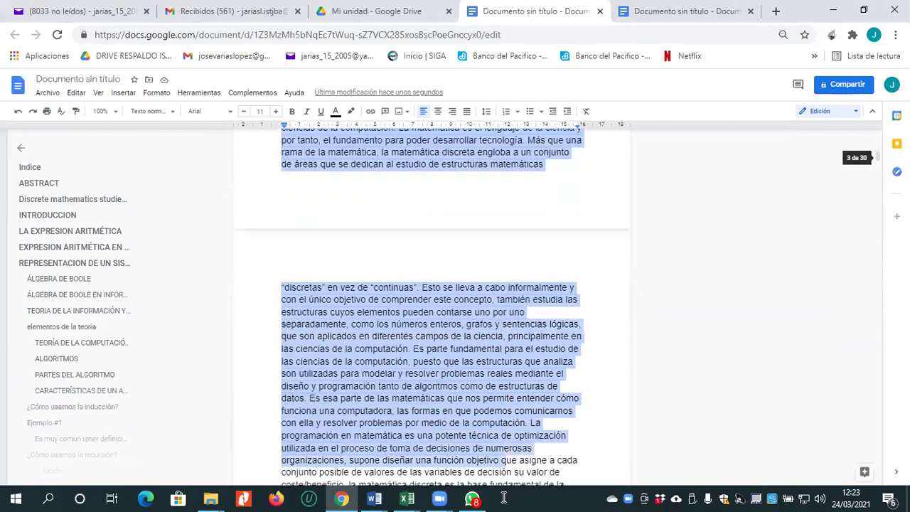
Review the untitled document from the page after the index through the arithmetic, induction, graph and results sections to the Bibliografía.
{"action": "left_click", "coordinate": [457, 326]}
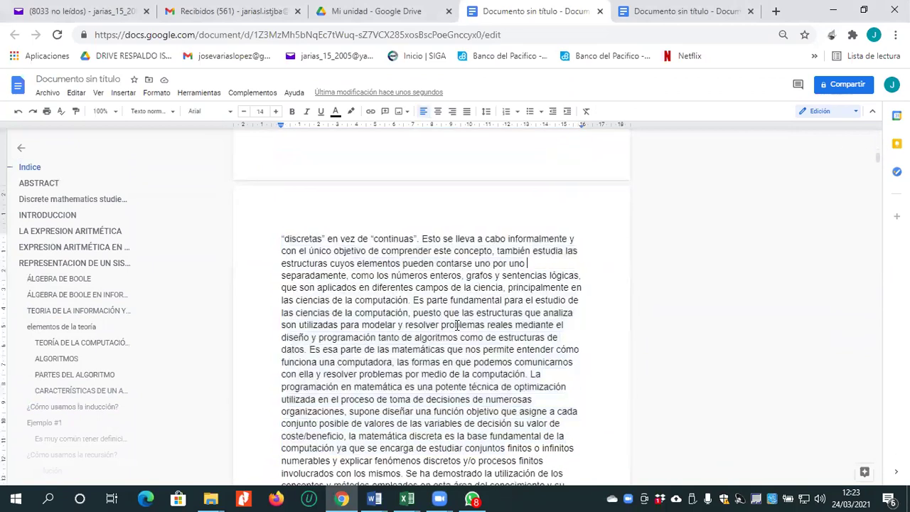
{"action": "scroll", "coordinate": [462, 320], "scroll_direction": "down", "scroll_amount": 4}
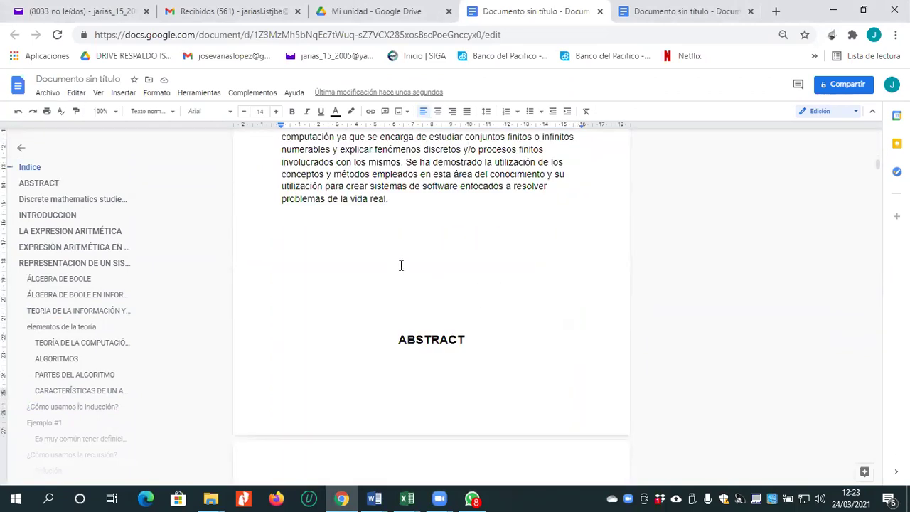
{"action": "scroll", "coordinate": [470, 249], "scroll_direction": "down", "scroll_amount": 15}
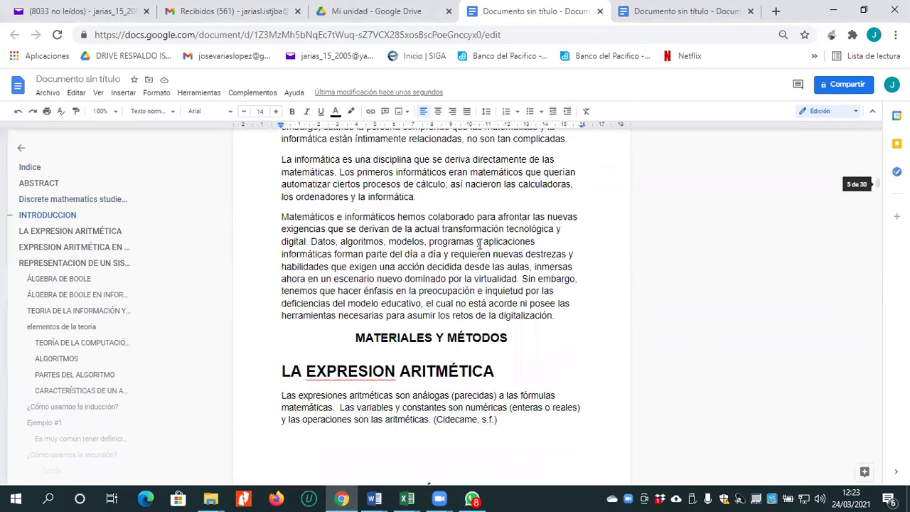
{"action": "scroll", "coordinate": [482, 245], "scroll_direction": "down", "scroll_amount": 5}
{"action": "scroll", "coordinate": [480, 245], "scroll_direction": "up", "scroll_amount": 5}
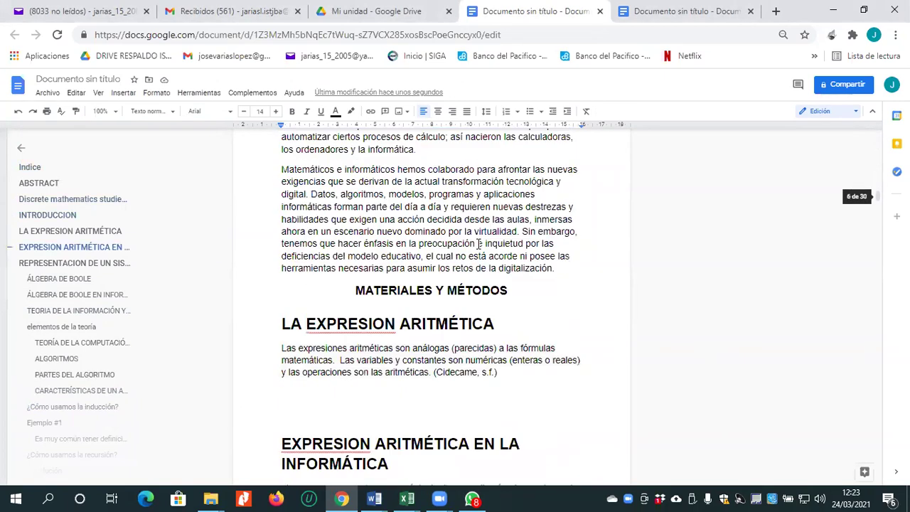
{"action": "scroll", "coordinate": [479, 245], "scroll_direction": "down", "scroll_amount": 4}
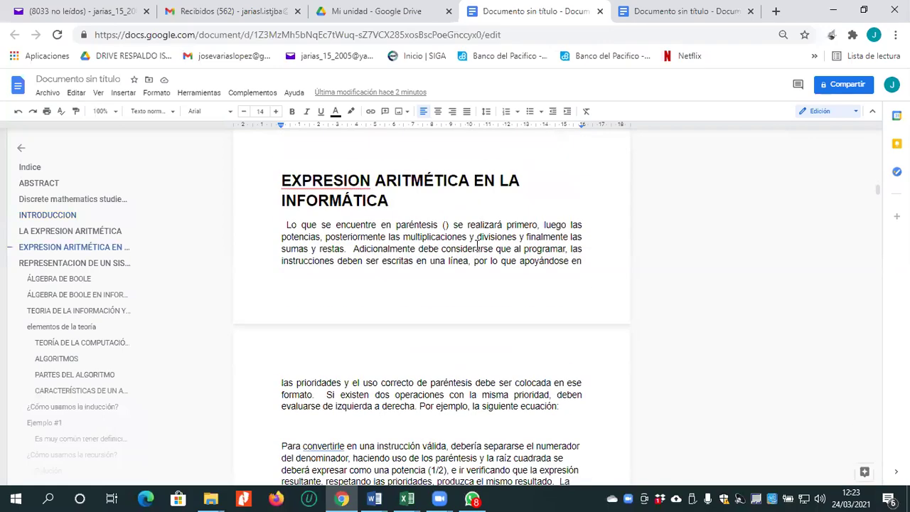
{"action": "scroll", "coordinate": [476, 246], "scroll_direction": "up", "scroll_amount": 3}
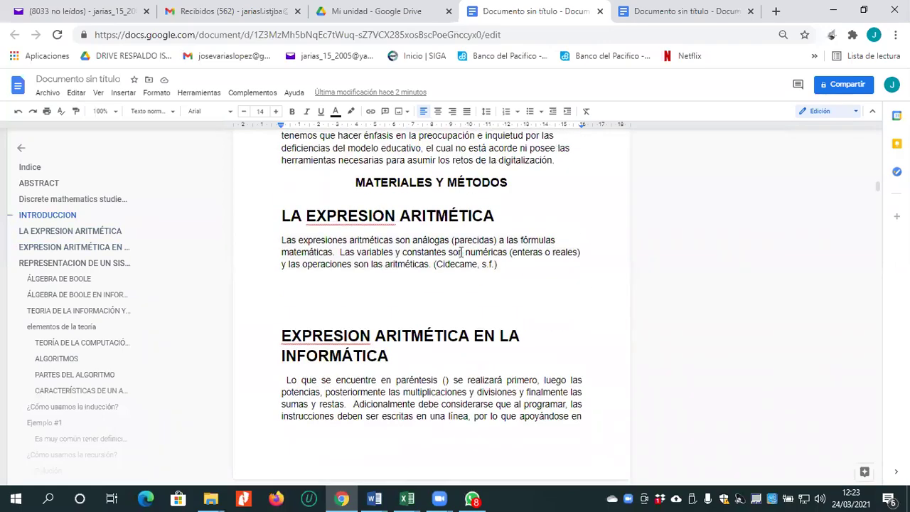
{"action": "scroll", "coordinate": [463, 251], "scroll_direction": "down", "scroll_amount": 20}
{"action": "scroll", "coordinate": [463, 265], "scroll_direction": "down", "scroll_amount": 20}
{"action": "scroll", "coordinate": [459, 272], "scroll_direction": "down", "scroll_amount": 5}
{"action": "scroll", "coordinate": [459, 267], "scroll_direction": "up", "scroll_amount": 5}
{"action": "scroll", "coordinate": [459, 271], "scroll_direction": "down", "scroll_amount": 20}
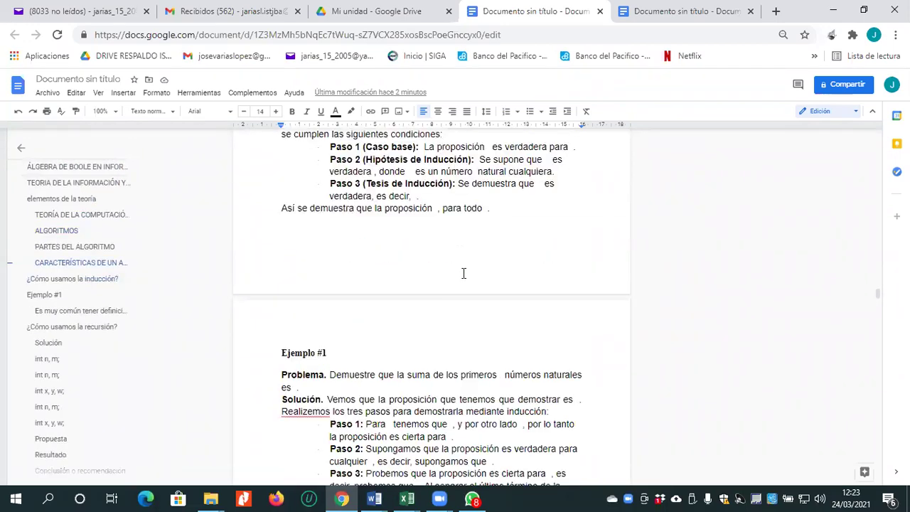
{"action": "scroll", "coordinate": [464, 273], "scroll_direction": "down", "scroll_amount": 15}
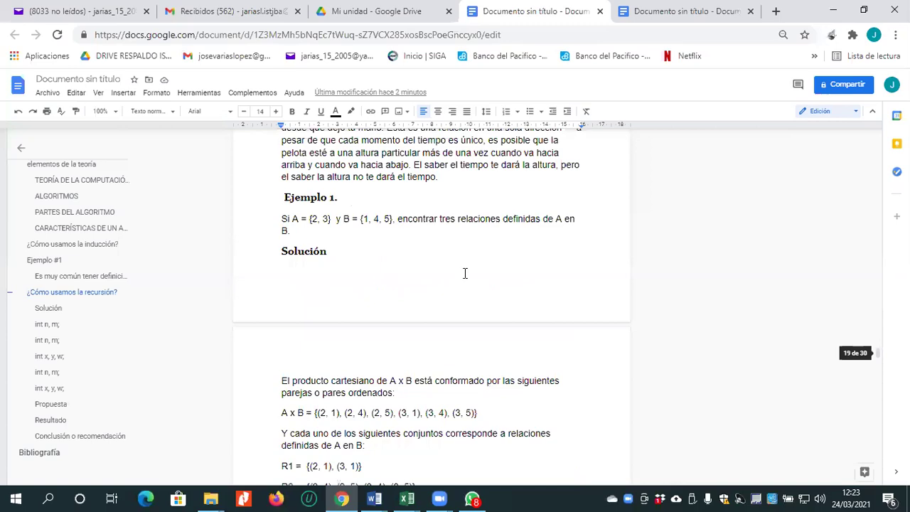
{"action": "scroll", "coordinate": [467, 274], "scroll_direction": "down", "scroll_amount": 20}
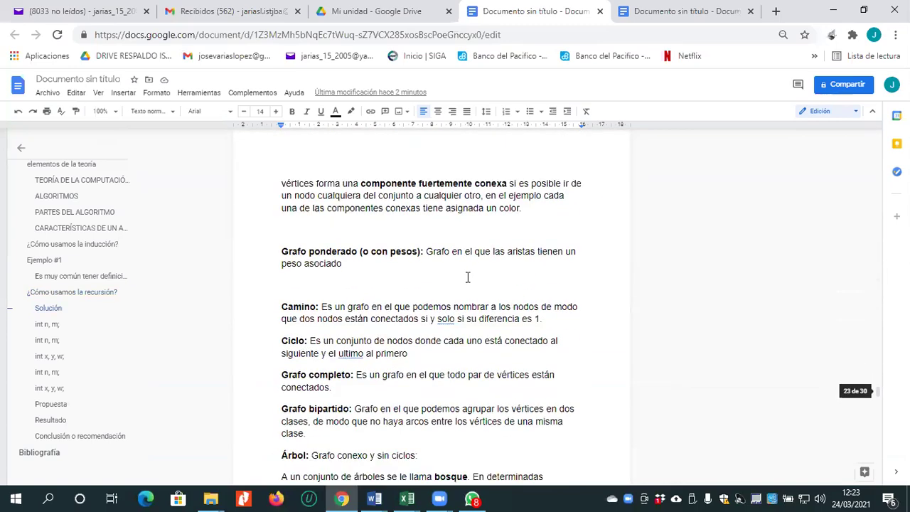
{"action": "scroll", "coordinate": [467, 282], "scroll_direction": "down", "scroll_amount": 20}
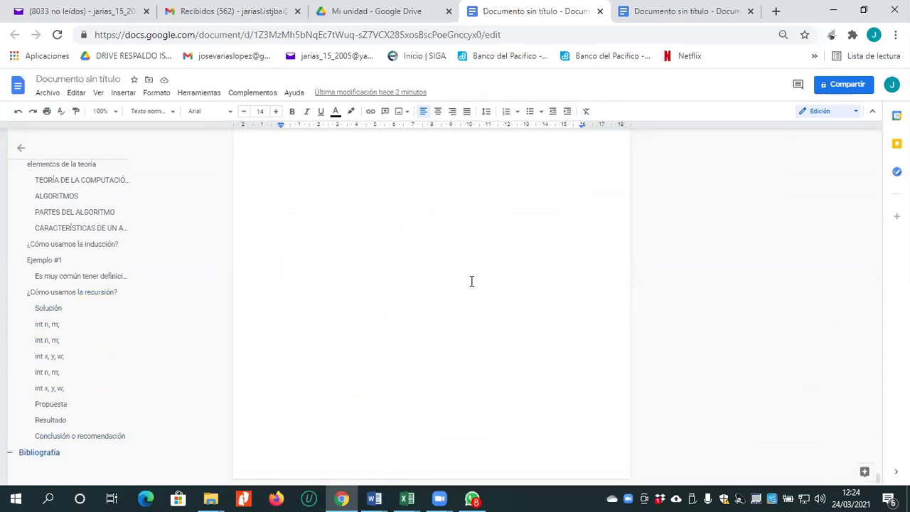
{"action": "scroll", "coordinate": [469, 283], "scroll_direction": "up", "scroll_amount": 10}
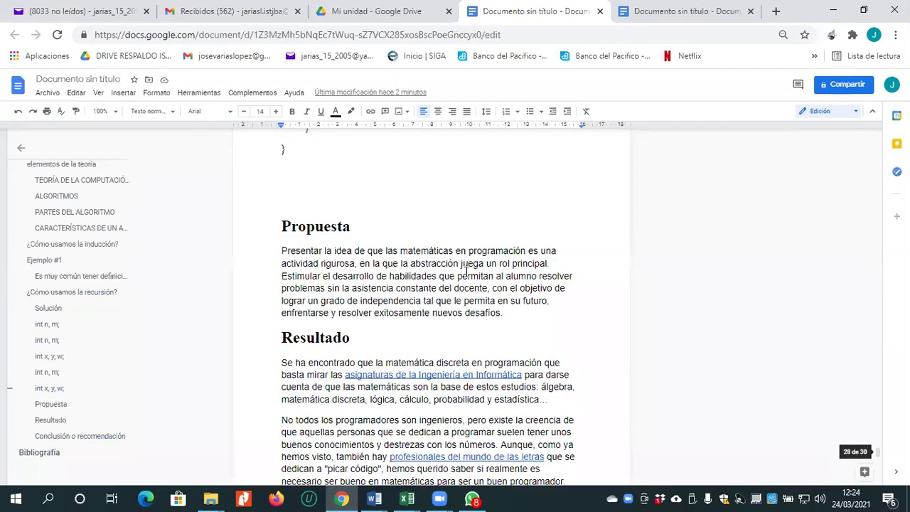
{"action": "scroll", "coordinate": [466, 274], "scroll_direction": "down", "scroll_amount": 2}
{"action": "scroll", "coordinate": [465, 273], "scroll_direction": "down", "scroll_amount": 10}
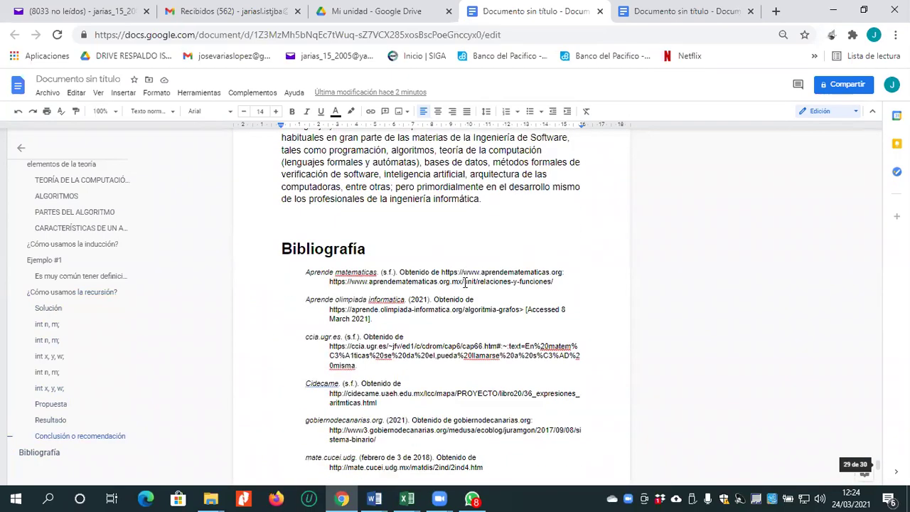
{"action": "scroll", "coordinate": [465, 273], "scroll_direction": "down", "scroll_amount": 10}
{"action": "scroll", "coordinate": [462, 190], "scroll_direction": "up", "scroll_amount": 5}
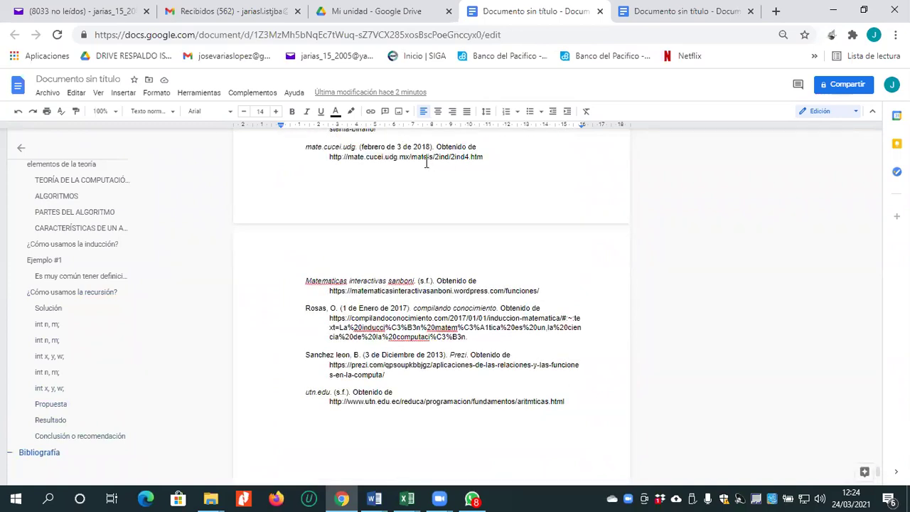
Highlight the word "edit" at the end of the document's web address.
{"action": "left_click", "coordinate": [517, 34]}
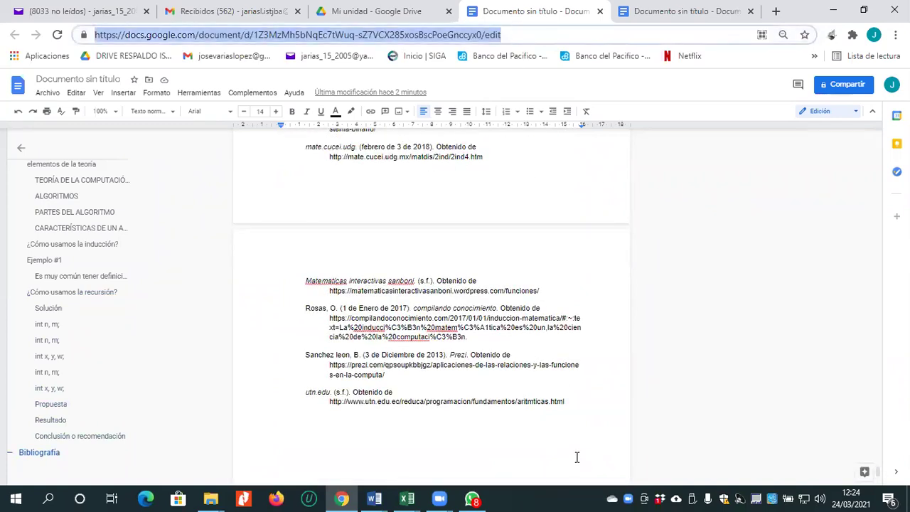
{"action": "left_click", "coordinate": [507, 34]}
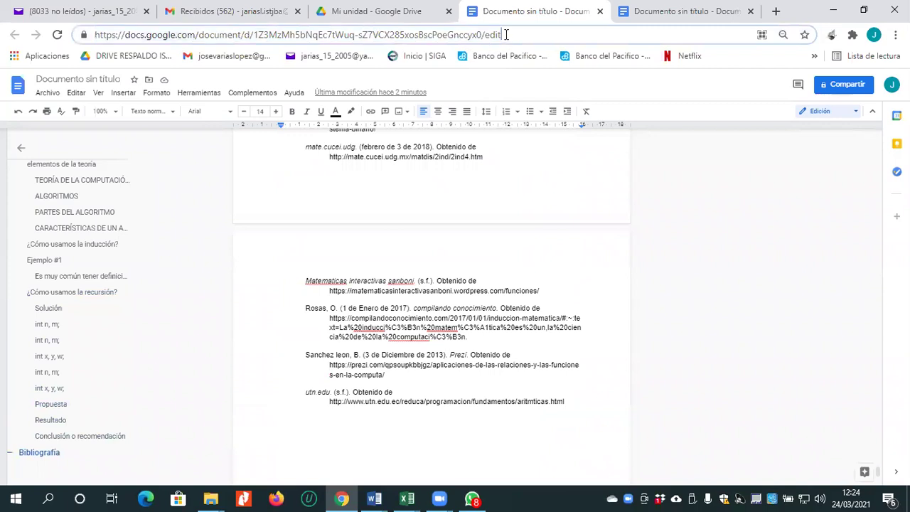
{"action": "left_click_drag", "start_coordinate": [486, 34], "coordinate": [504, 34]}
Close the two mail pages and the second untitled document, keeping Mi unidad and the article document open.
{"action": "left_click", "coordinate": [147, 12]}
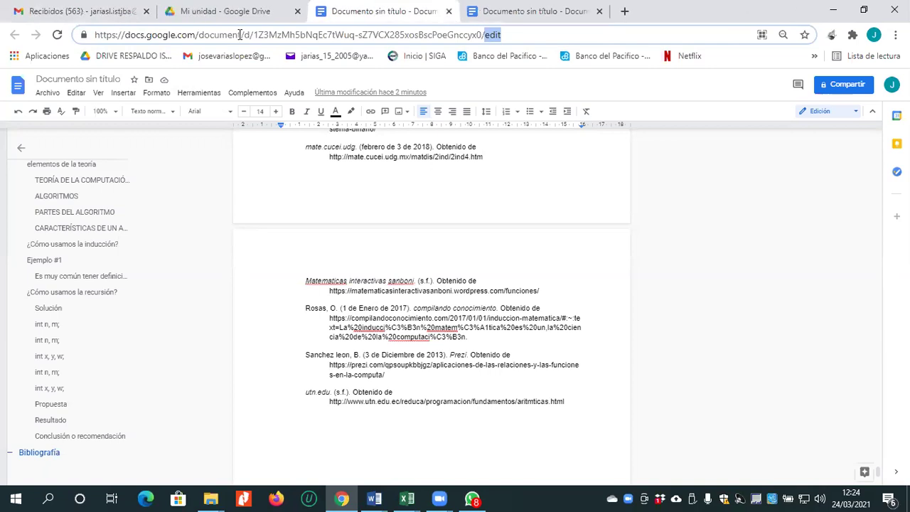
{"action": "left_click", "coordinate": [146, 11]}
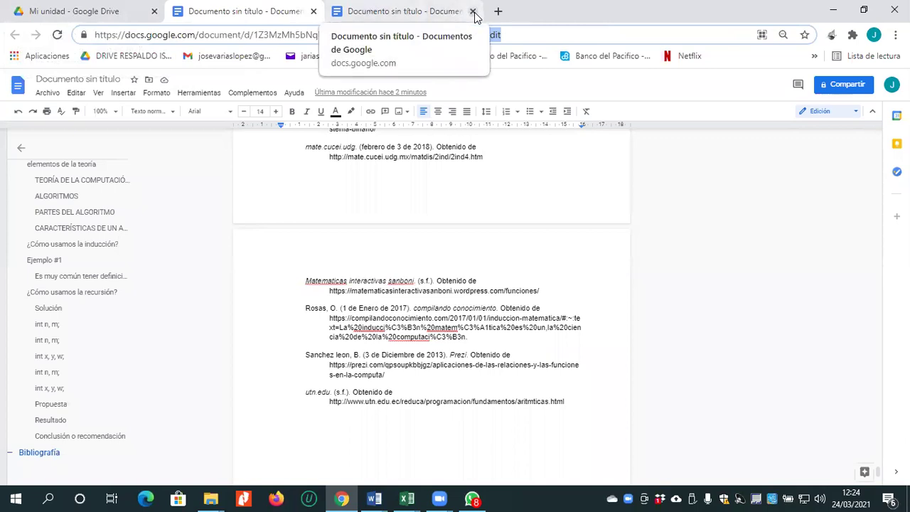
{"action": "left_click", "coordinate": [473, 12]}
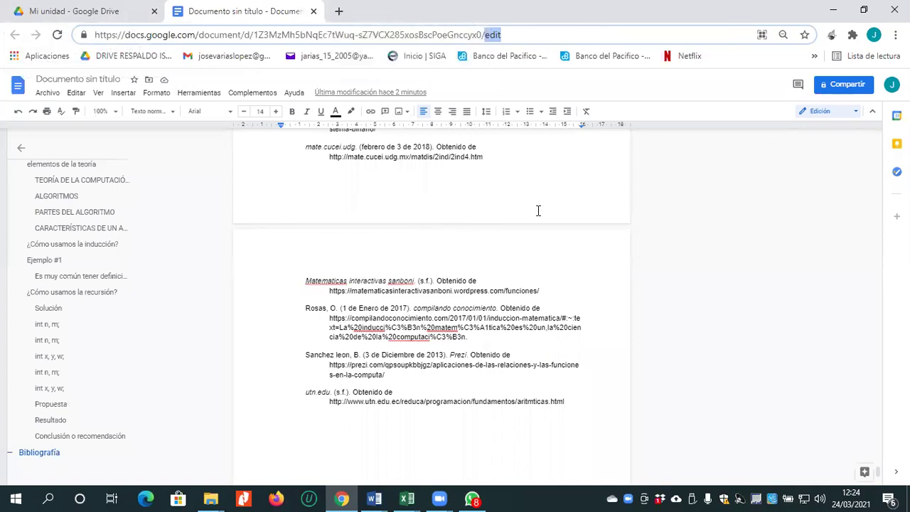
Start sharing the untitled document and place the cursor after the suggested name for it.
{"action": "left_click", "coordinate": [853, 88]}
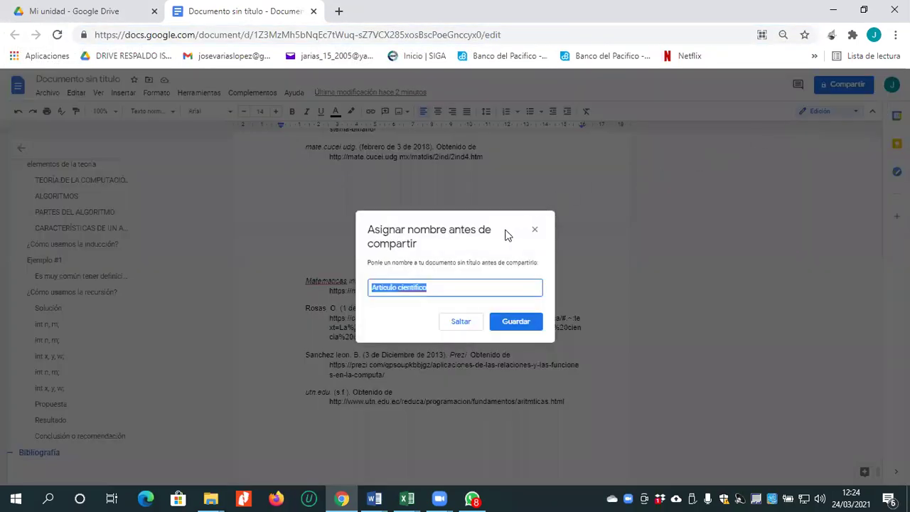
{"action": "left_click", "coordinate": [434, 283]}
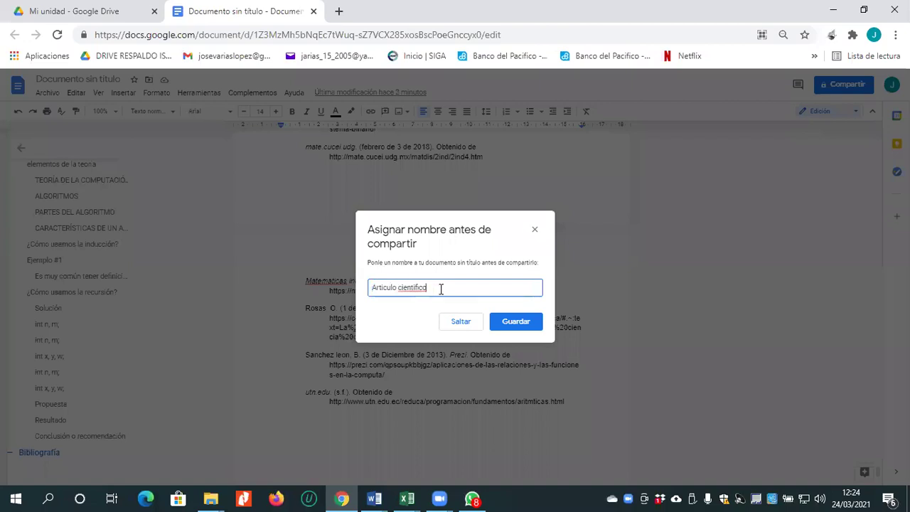
Switch to the Excel workbook ASISTENCIAS 2020-2S and open the 1RO TDS MAT. DIS attendance sheet.
{"action": "left_click", "coordinate": [404, 497]}
{"action": "left_click", "coordinate": [336, 446]}
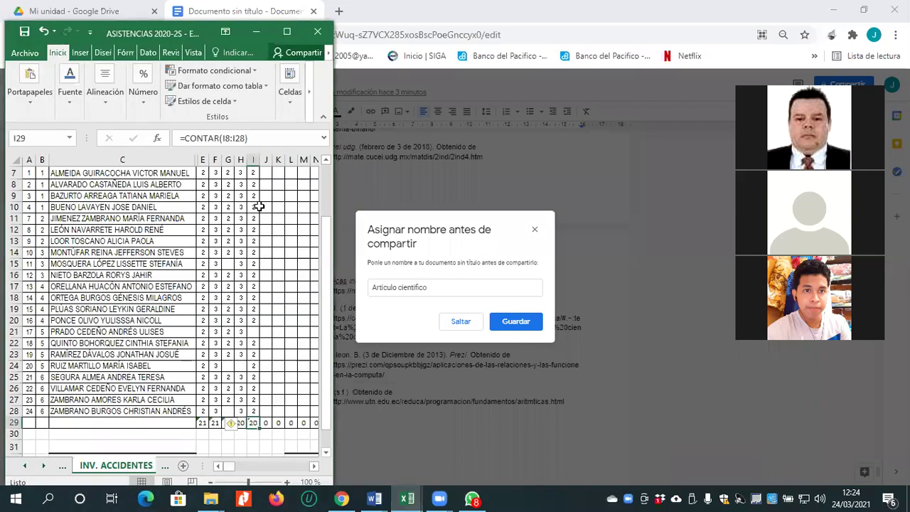
{"action": "scroll", "coordinate": [211, 332], "scroll_direction": "up", "scroll_amount": 2}
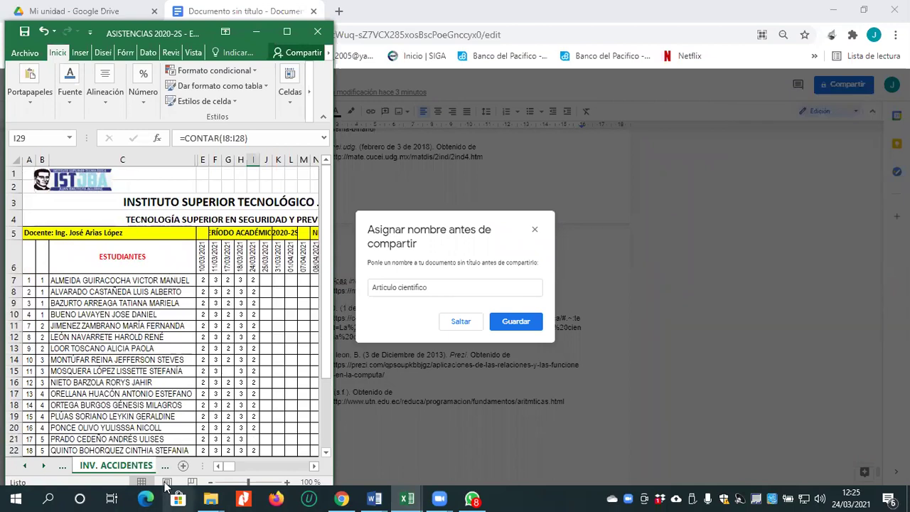
{"action": "left_click", "coordinate": [43, 465]}
{"action": "left_click", "coordinate": [44, 466]}
{"action": "left_click", "coordinate": [44, 465]}
{"action": "left_click", "coordinate": [24, 465]}
{"action": "left_click", "coordinate": [24, 466]}
{"action": "left_click", "coordinate": [24, 466]}
{"action": "left_click", "coordinate": [23, 468]}
{"action": "left_click", "coordinate": [22, 468]}
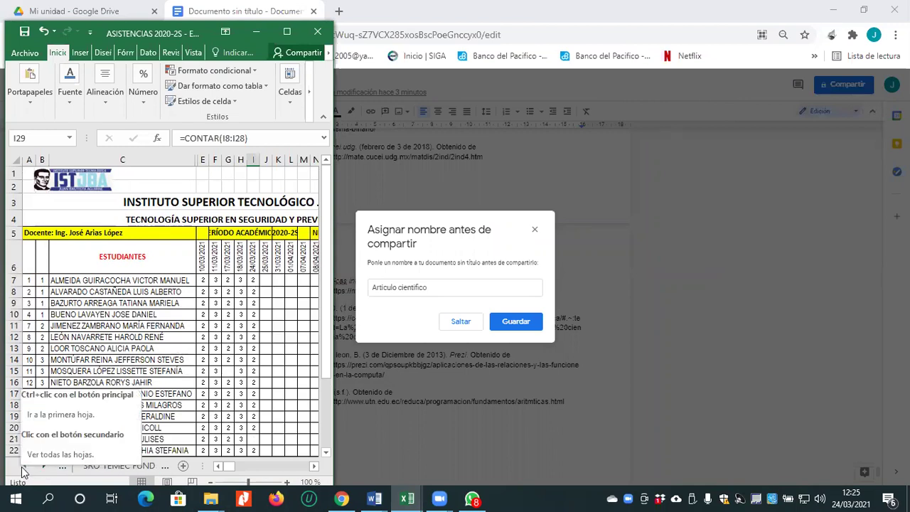
{"action": "left_click", "coordinate": [23, 468]}
{"action": "left_click", "coordinate": [103, 468]}
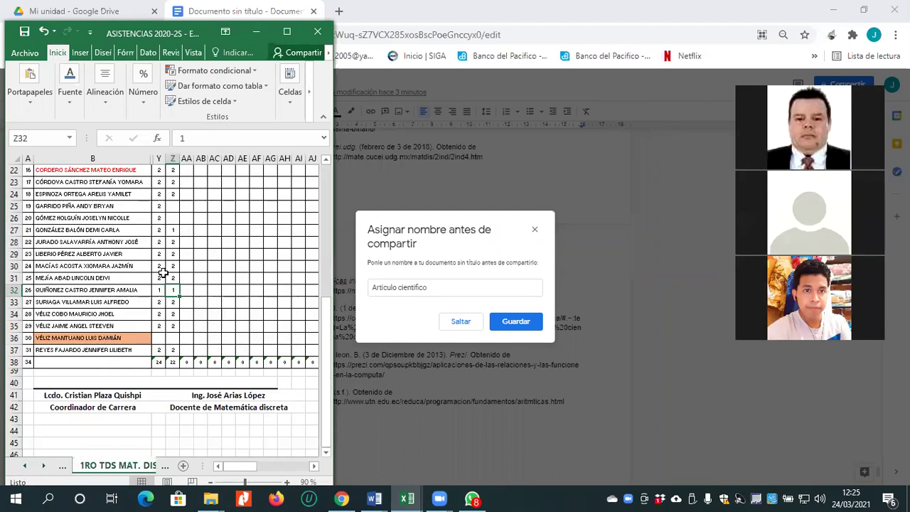
Unhide the columns between B and Y and copy the students' e-mail addresses from C6 down to row 37.
{"action": "scroll", "coordinate": [153, 238], "scroll_direction": "up", "scroll_amount": 6}
{"action": "left_click", "coordinate": [145, 157]}
{"action": "left_click_drag", "start_coordinate": [93, 158], "coordinate": [157, 155]}
{"action": "right_click", "coordinate": [157, 154]}
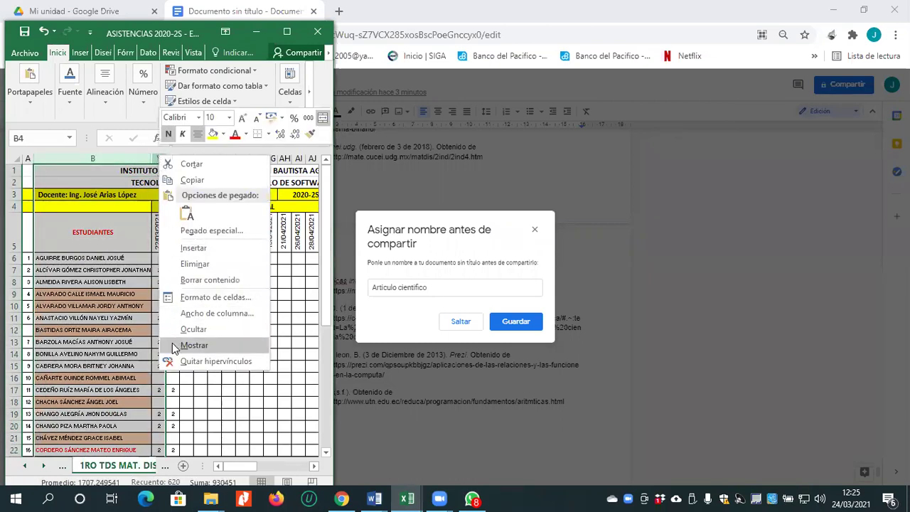
{"action": "left_click", "coordinate": [189, 346]}
{"action": "left_click_drag", "start_coordinate": [249, 258], "coordinate": [235, 415]}
{"action": "key", "text": "ctrl+c"}
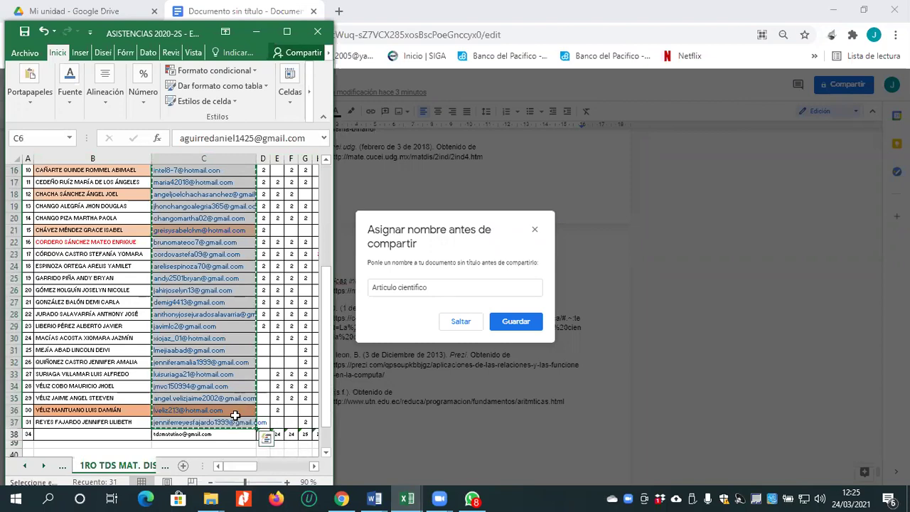
Back in the browser, save the document name as Artículo científico and add the copied e-mail addresses as people to share with.
{"action": "left_click", "coordinate": [373, 286]}
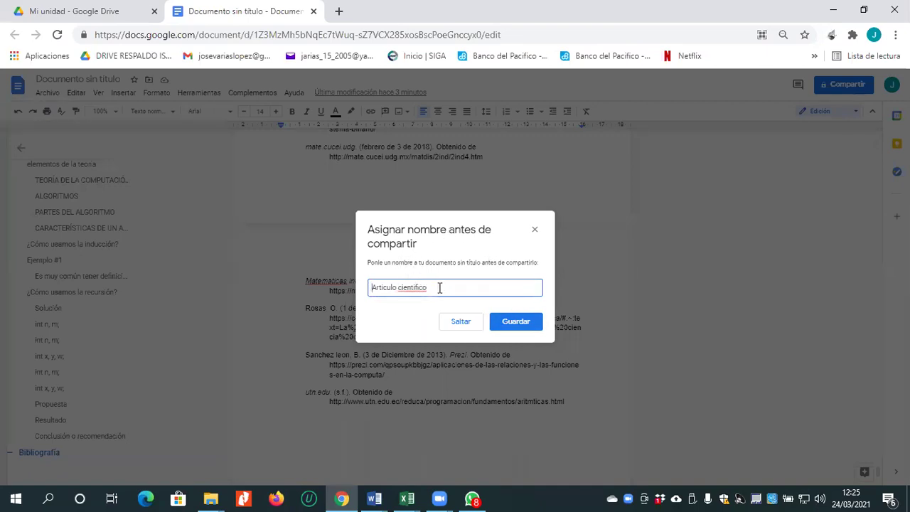
{"action": "left_click", "coordinate": [515, 325]}
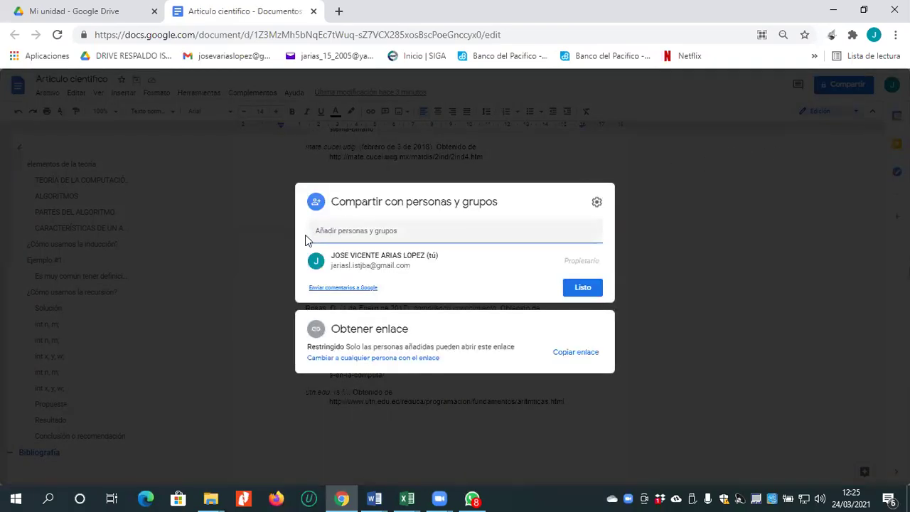
{"action": "left_click", "coordinate": [317, 232]}
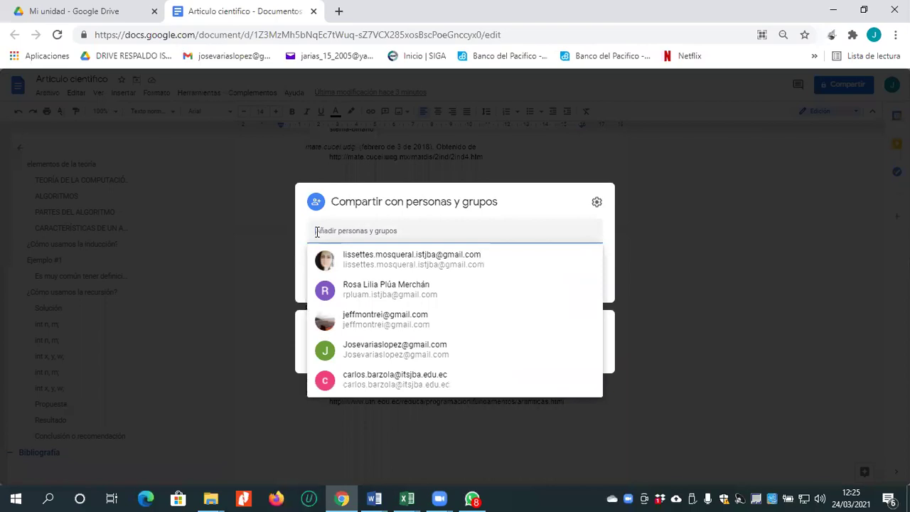
{"action": "key", "text": "ctrl+v"}
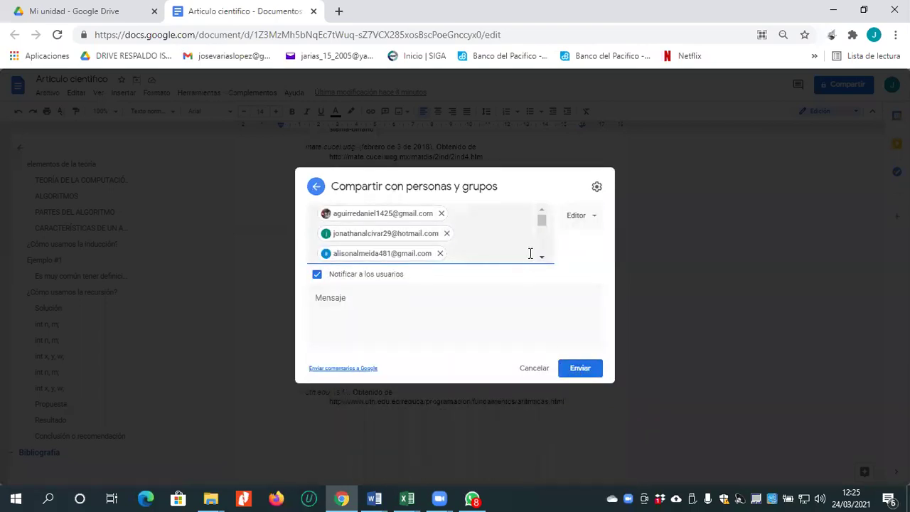
Look through the list of added recipients from the last address back to the first.
{"action": "left_click", "coordinate": [541, 212]}
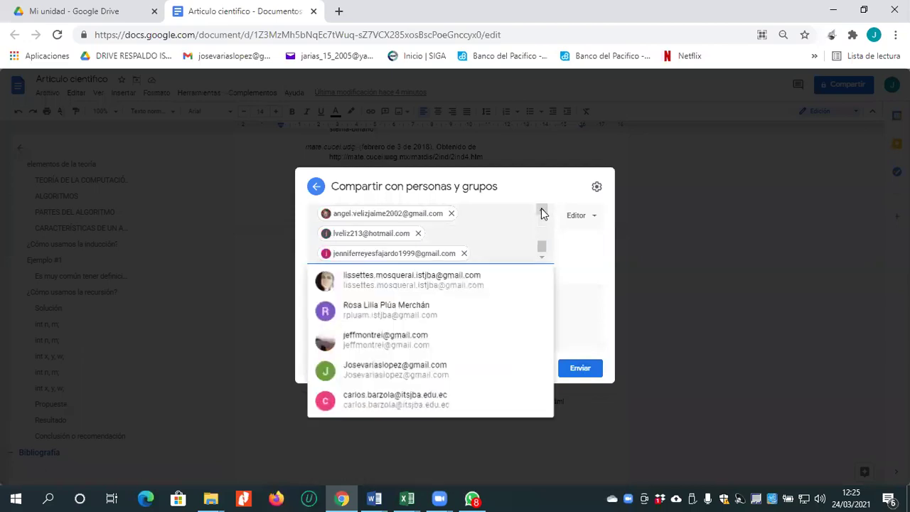
{"action": "left_click", "coordinate": [541, 212]}
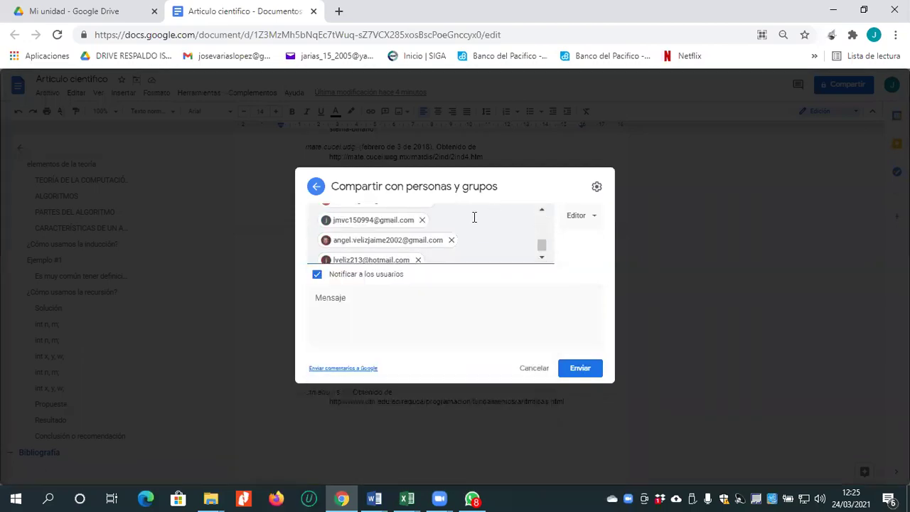
{"action": "left_click", "coordinate": [541, 224]}
{"action": "left_click", "coordinate": [544, 219]}
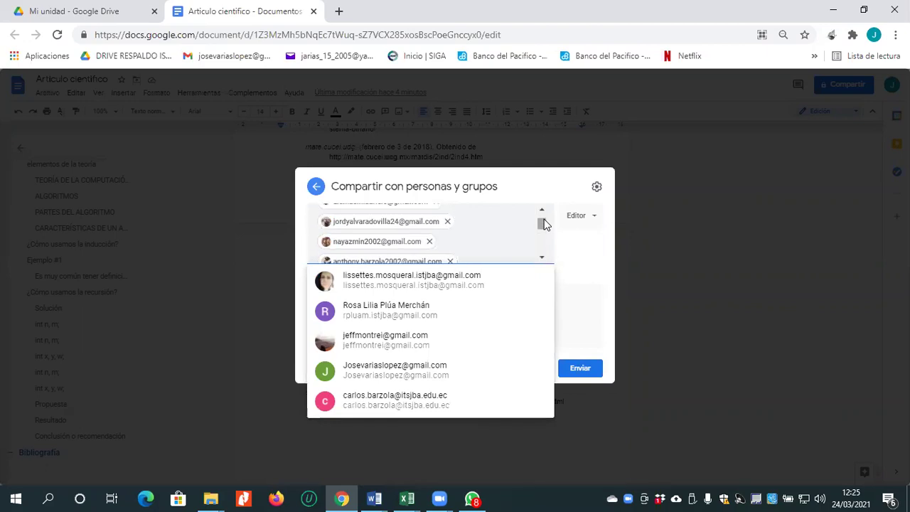
{"action": "left_click", "coordinate": [544, 213]}
{"action": "left_click", "coordinate": [543, 212]}
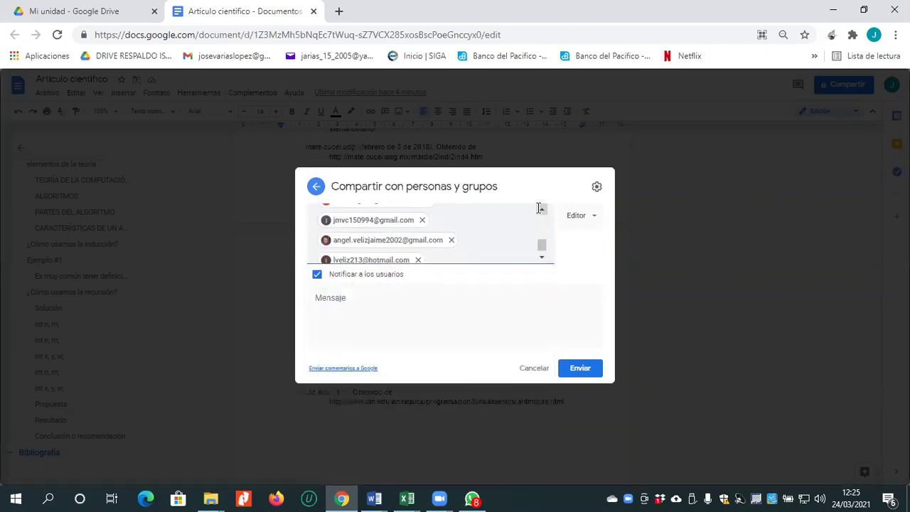
{"action": "left_click", "coordinate": [543, 212]}
{"action": "left_click", "coordinate": [542, 212]}
{"action": "left_click", "coordinate": [543, 212]}
{"action": "left_click", "coordinate": [543, 213]}
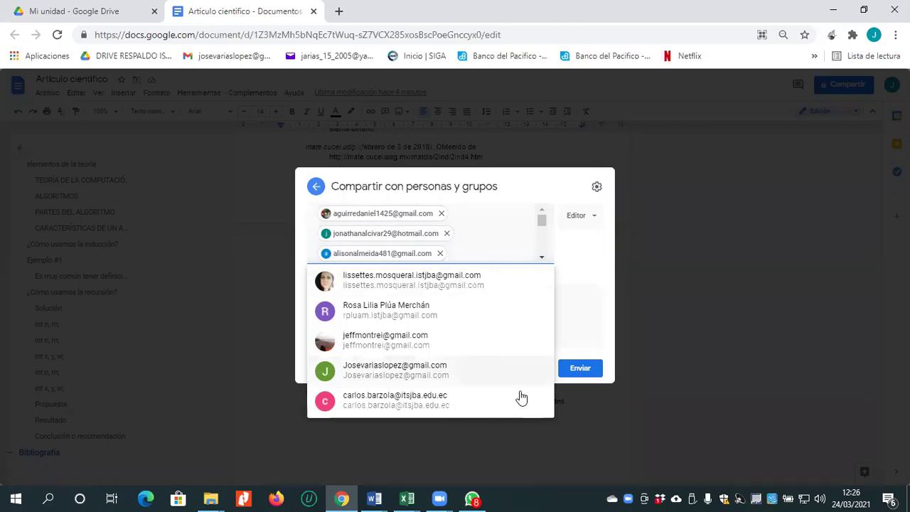
Remove the first two recipients and the fourth through seventh from the sharing list, keeping the third one.
{"action": "left_click", "coordinate": [442, 214]}
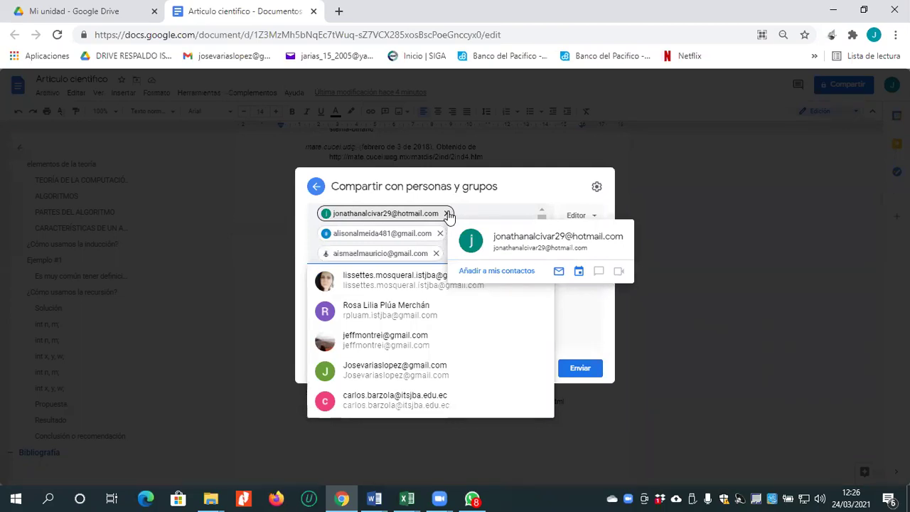
{"action": "left_click", "coordinate": [447, 213]}
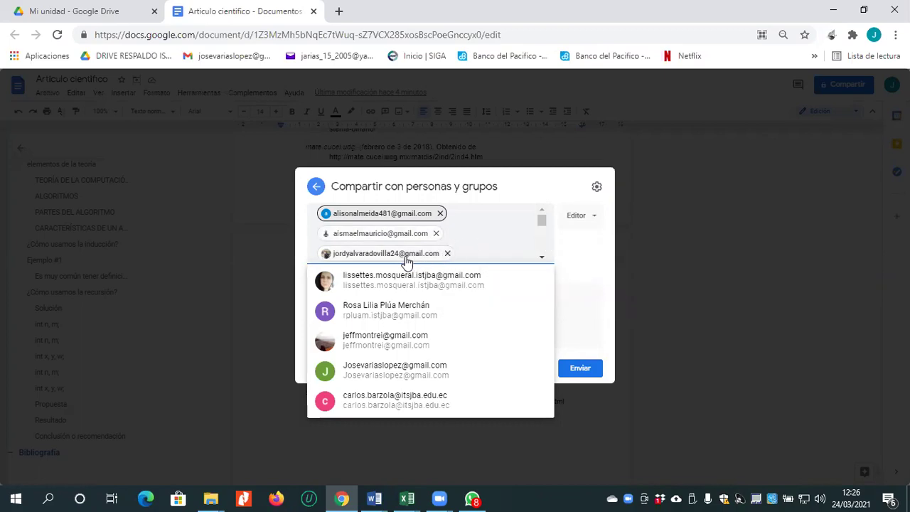
{"action": "mouse_move", "coordinate": [407, 260]}
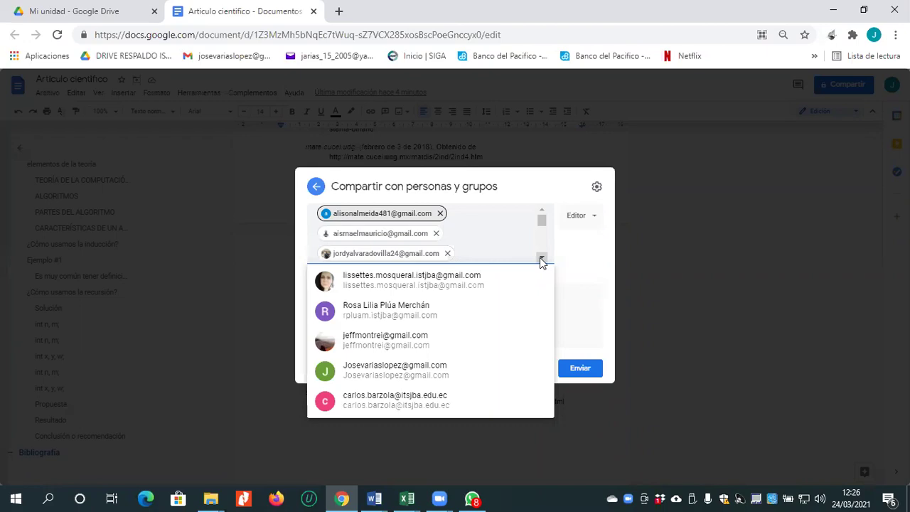
{"action": "left_click", "coordinate": [448, 254]}
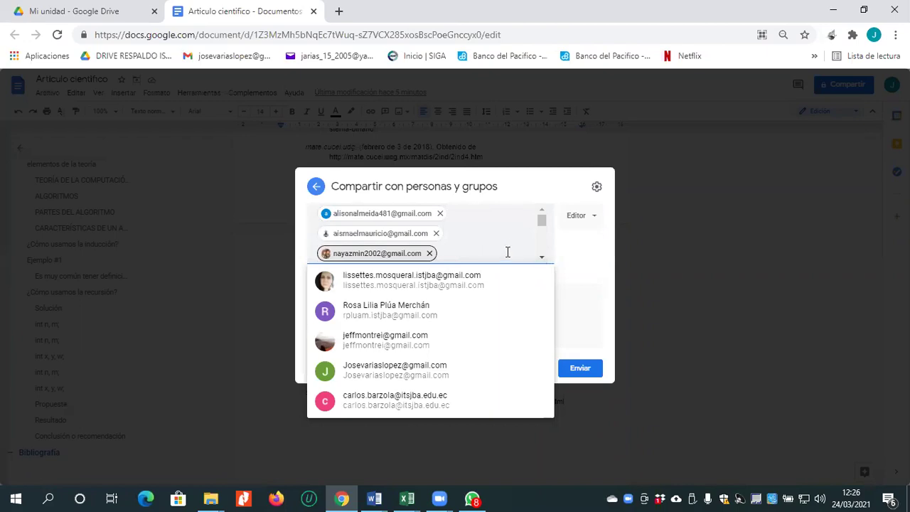
{"action": "left_click", "coordinate": [436, 233]}
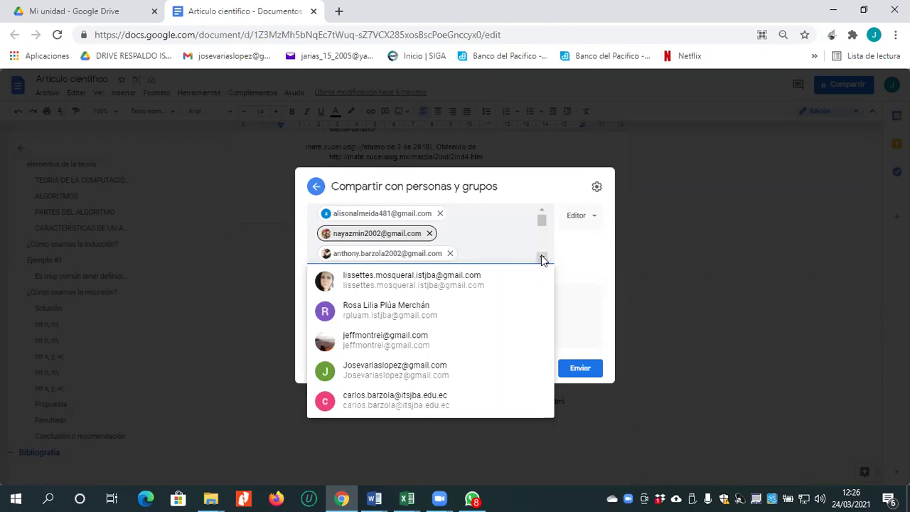
{"action": "left_click", "coordinate": [429, 234]}
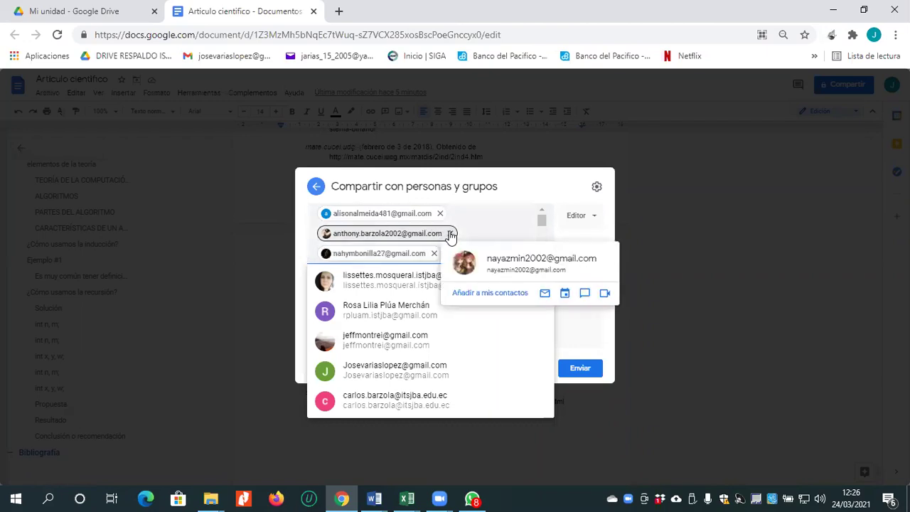
{"action": "left_click", "coordinate": [449, 236]}
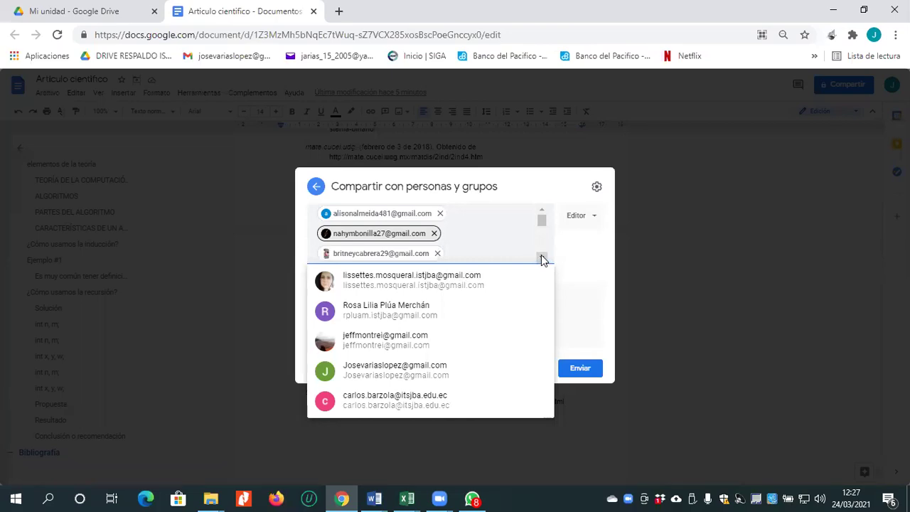
Check the remaining recipients down to the end of the list and remove the last one.
{"action": "left_click", "coordinate": [542, 258]}
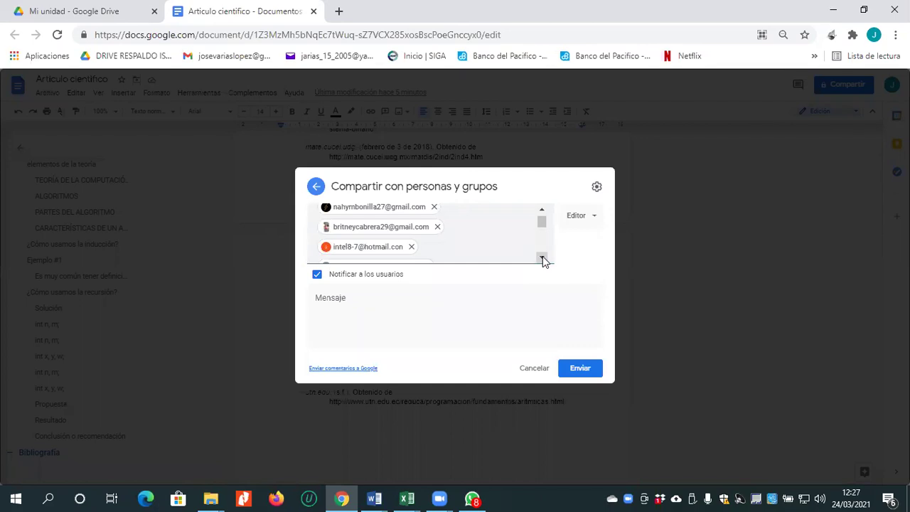
{"action": "left_click", "coordinate": [541, 258]}
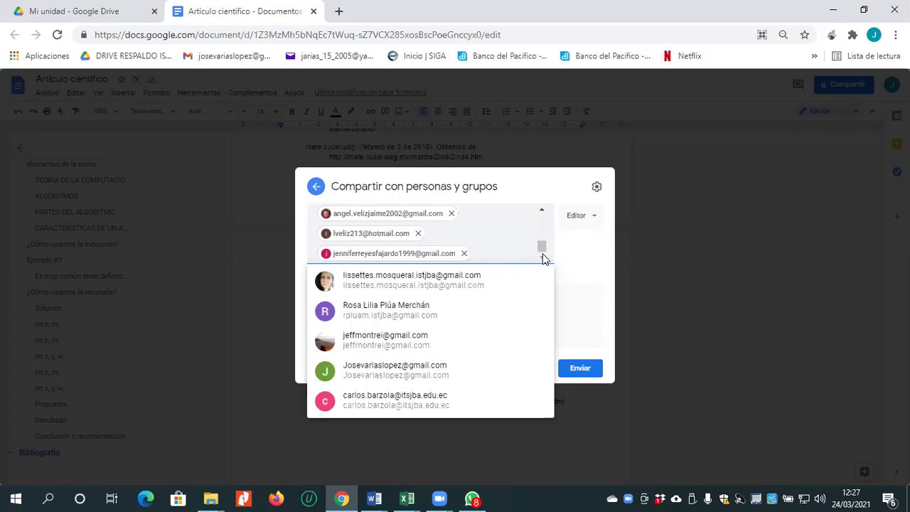
{"action": "left_click", "coordinate": [542, 213]}
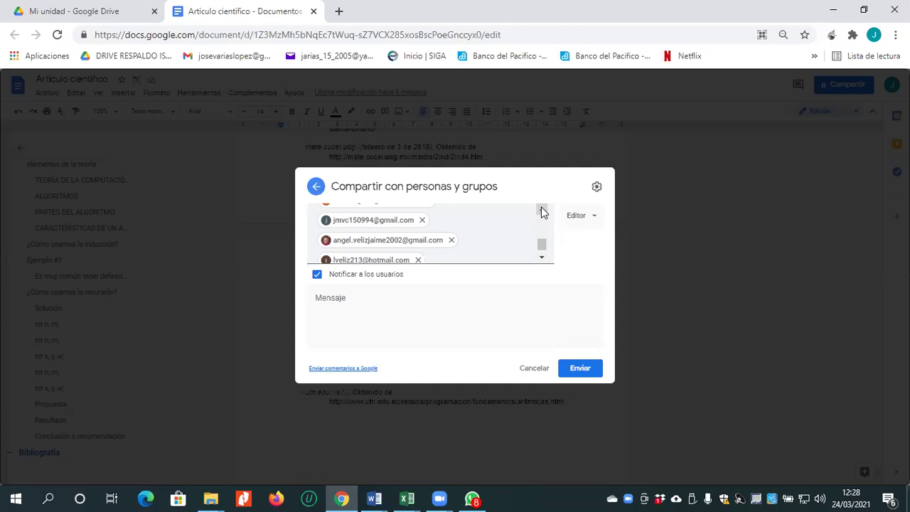
{"action": "key", "text": "Return"}
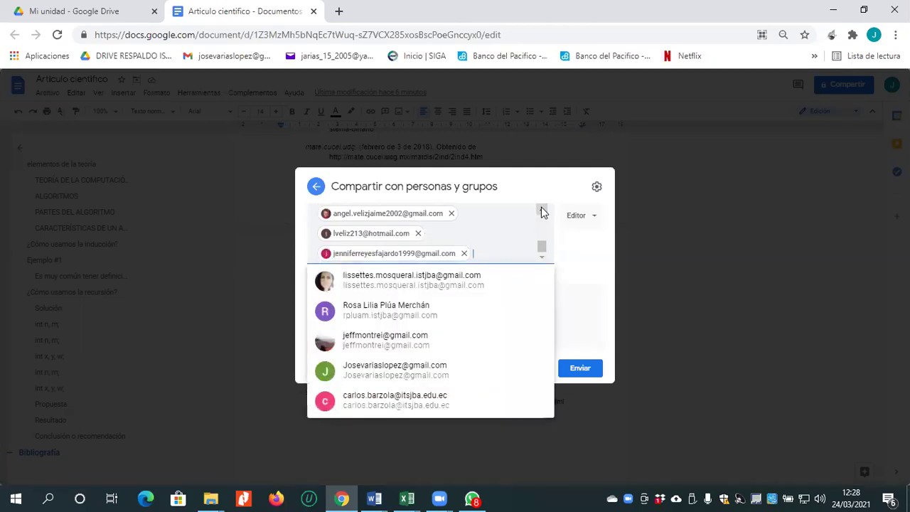
{"action": "left_click", "coordinate": [542, 212]}
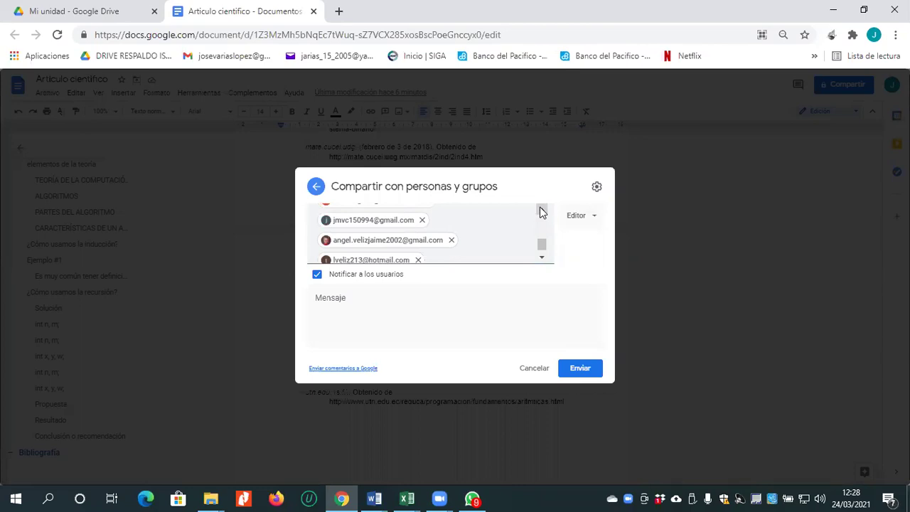
{"action": "left_click", "coordinate": [541, 211]}
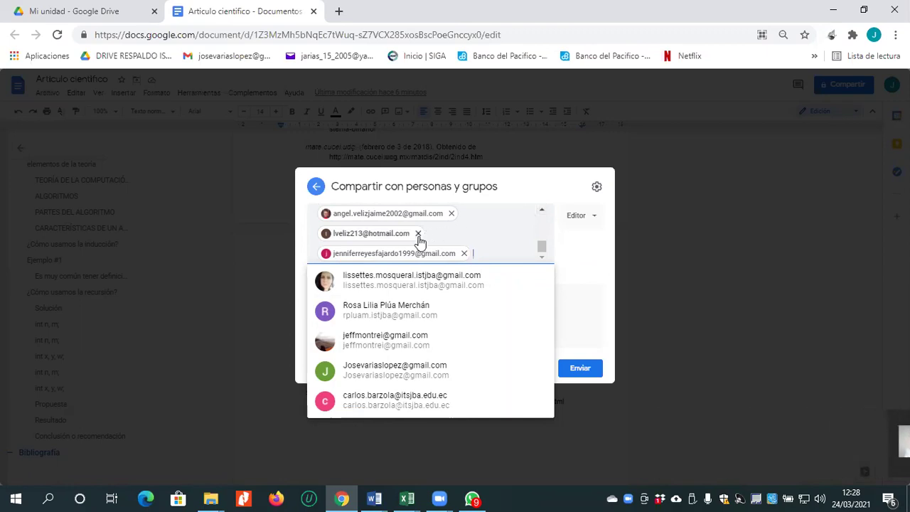
{"action": "mouse_move", "coordinate": [373, 242]}
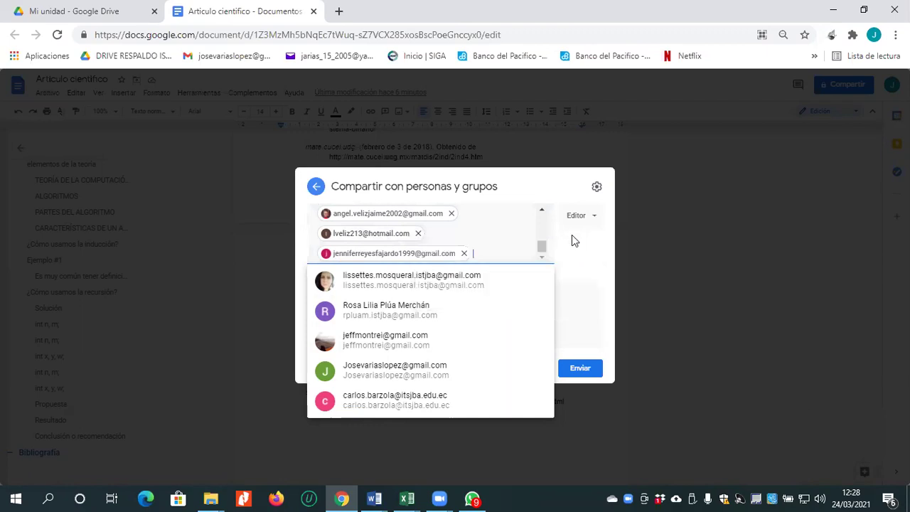
{"action": "left_click", "coordinate": [542, 212]}
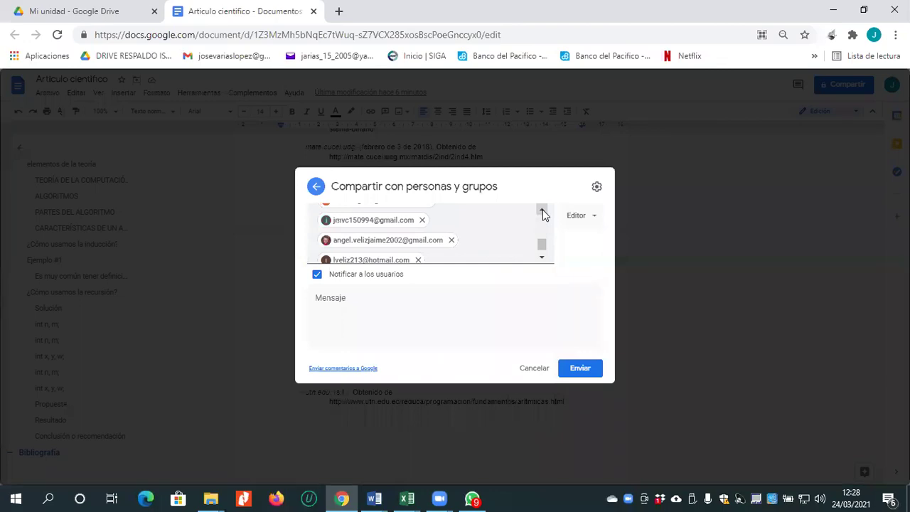
{"action": "left_click", "coordinate": [542, 213]}
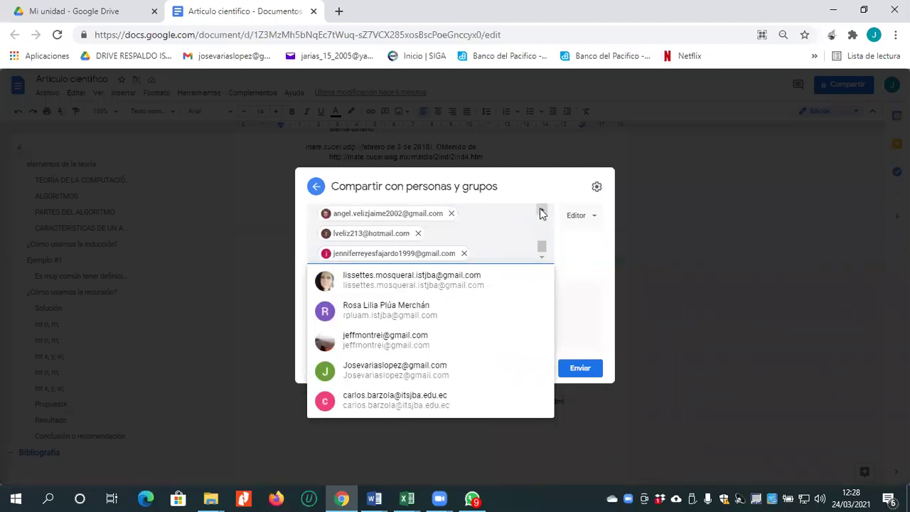
{"action": "left_click", "coordinate": [464, 254]}
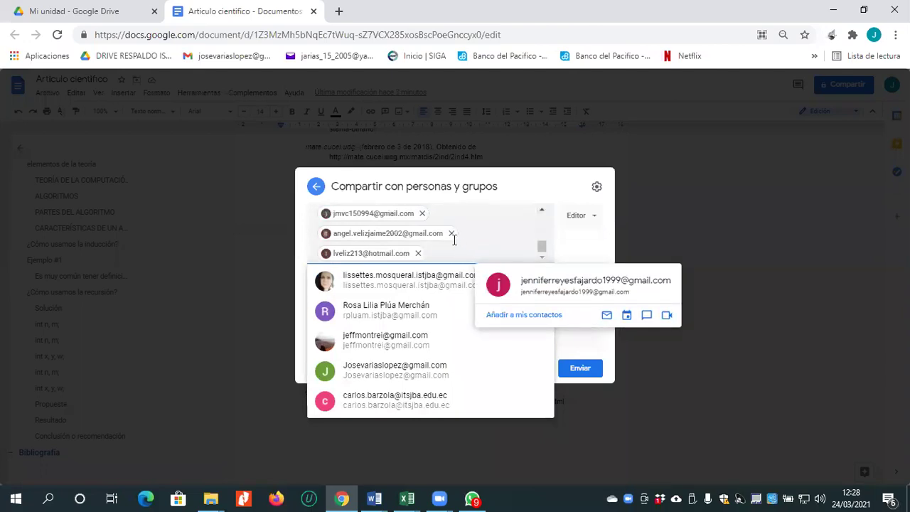
Go back up through the sharing list and remove one more recipient from its middle section.
{"action": "left_click", "coordinate": [542, 211]}
{"action": "left_click", "coordinate": [543, 213]}
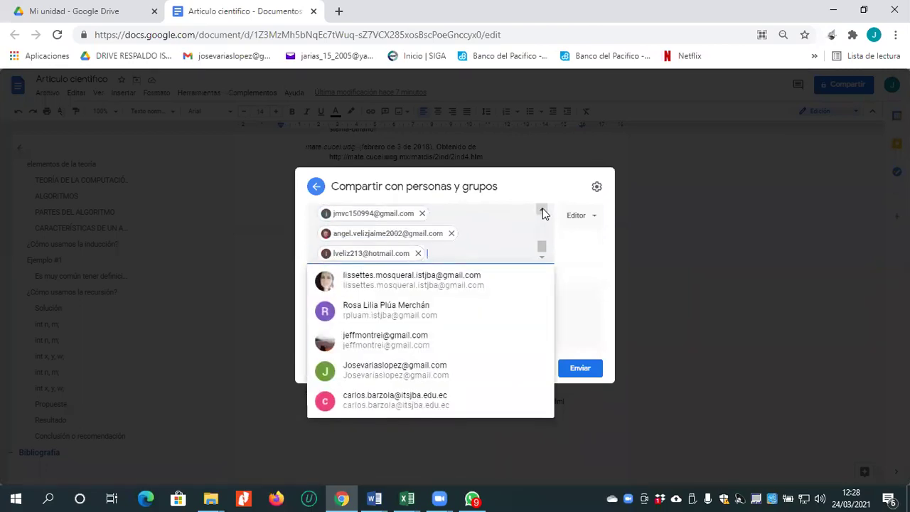
{"action": "left_click", "coordinate": [543, 214]}
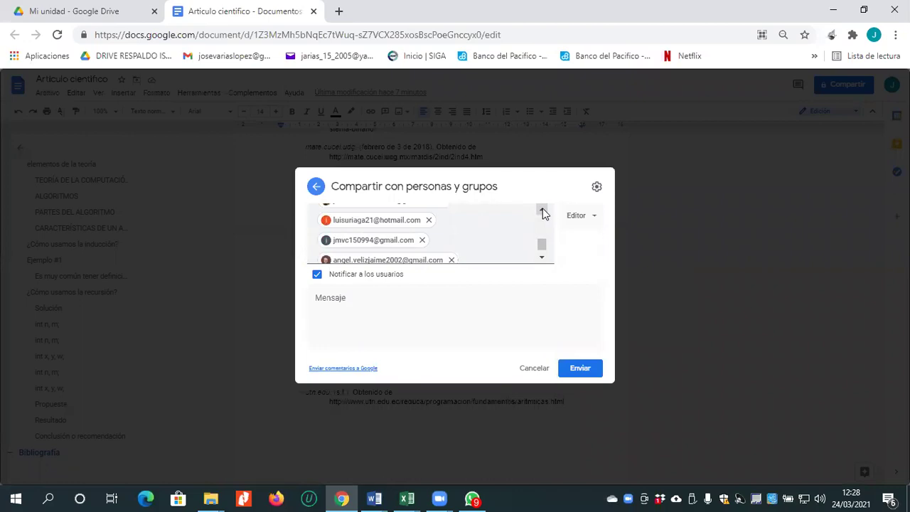
{"action": "left_click", "coordinate": [542, 211]}
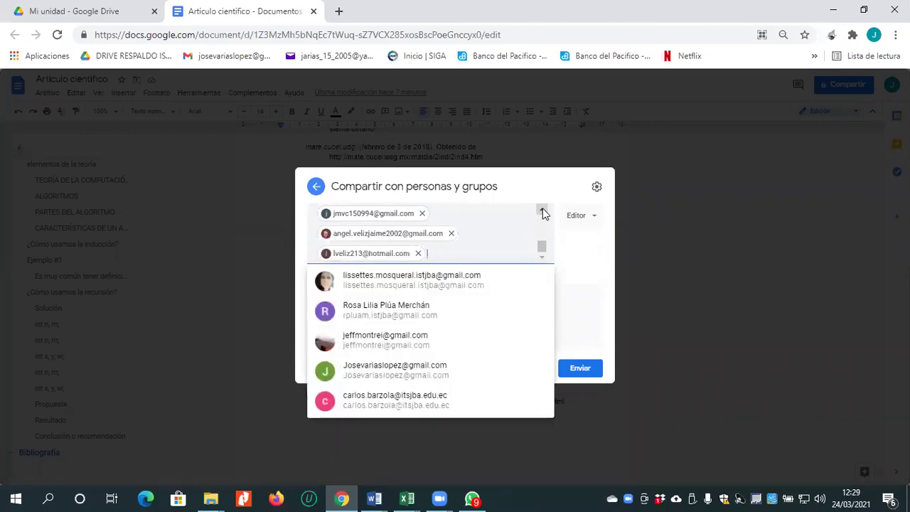
{"action": "left_click", "coordinate": [543, 213]}
{"action": "left_click", "coordinate": [542, 214]}
{"action": "left_click", "coordinate": [542, 214]}
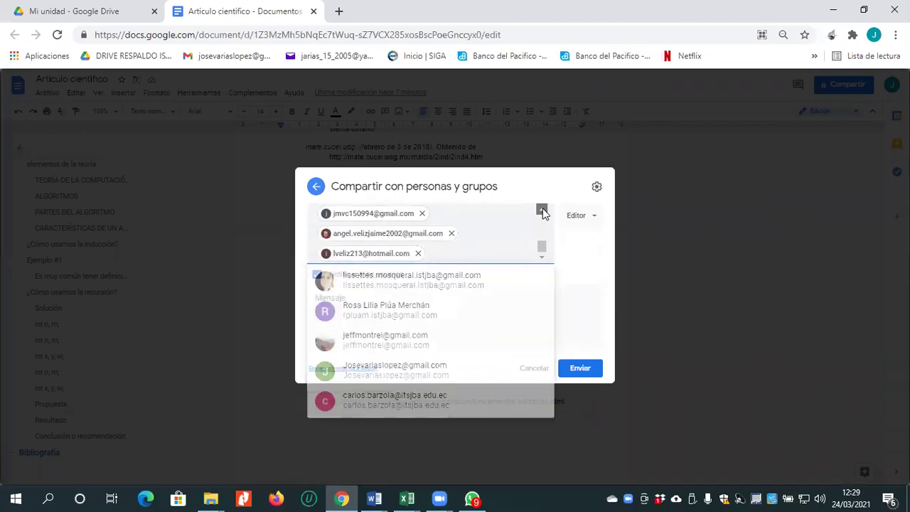
{"action": "left_click", "coordinate": [542, 213]}
{"action": "left_click", "coordinate": [542, 213]}
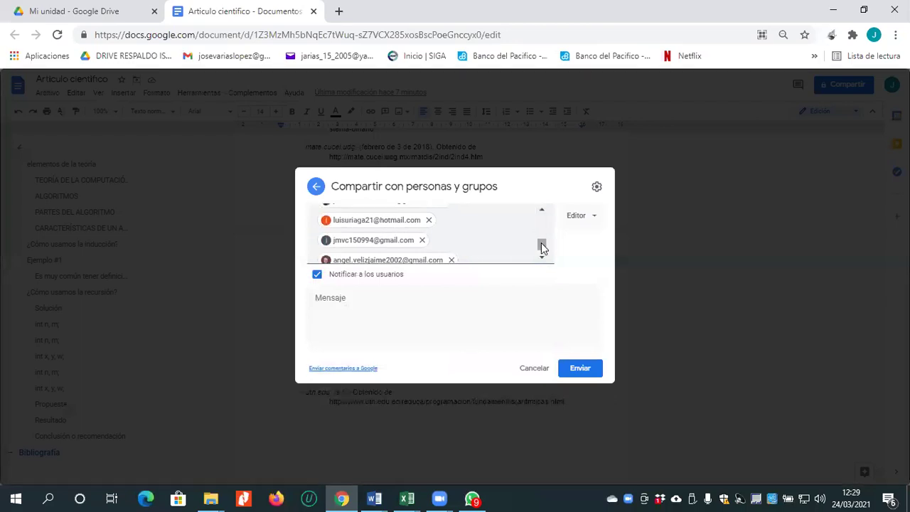
{"action": "left_click", "coordinate": [542, 241]}
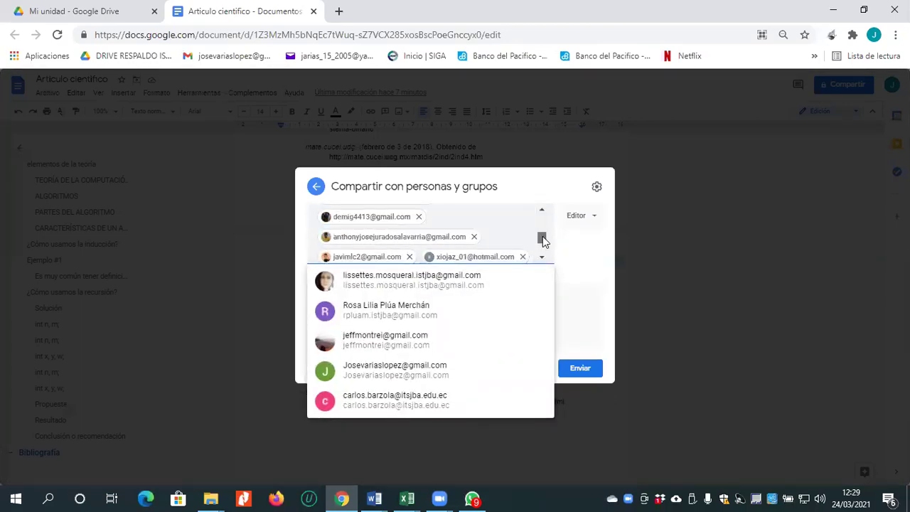
{"action": "scroll", "coordinate": [542, 239], "scroll_direction": "up", "scroll_amount": 1}
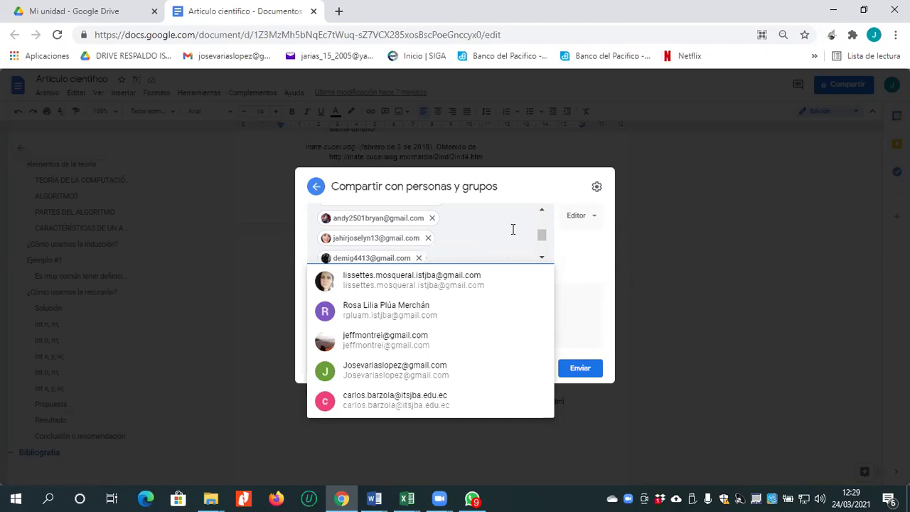
{"action": "left_click", "coordinate": [431, 218]}
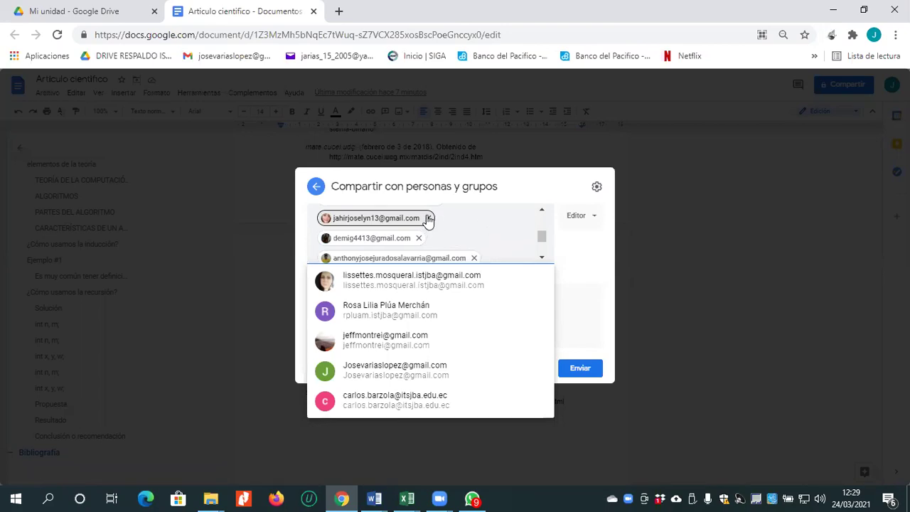
From four consecutive recipients beginning with a hotmail.com address mid-list, remove the first, third and fourth, keeping the second.
{"action": "mouse_move", "coordinate": [428, 220]}
{"action": "left_click_drag", "start_coordinate": [540, 237], "coordinate": [542, 233]}
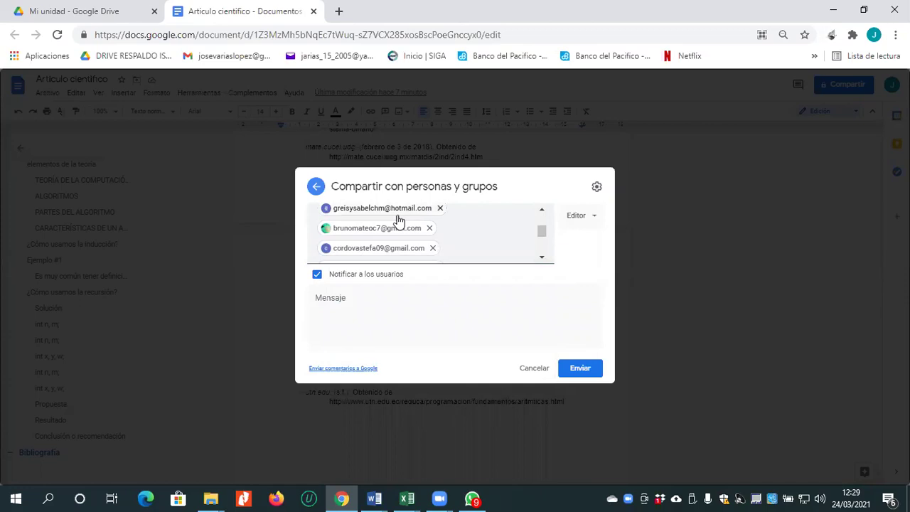
{"action": "mouse_move", "coordinate": [379, 219]}
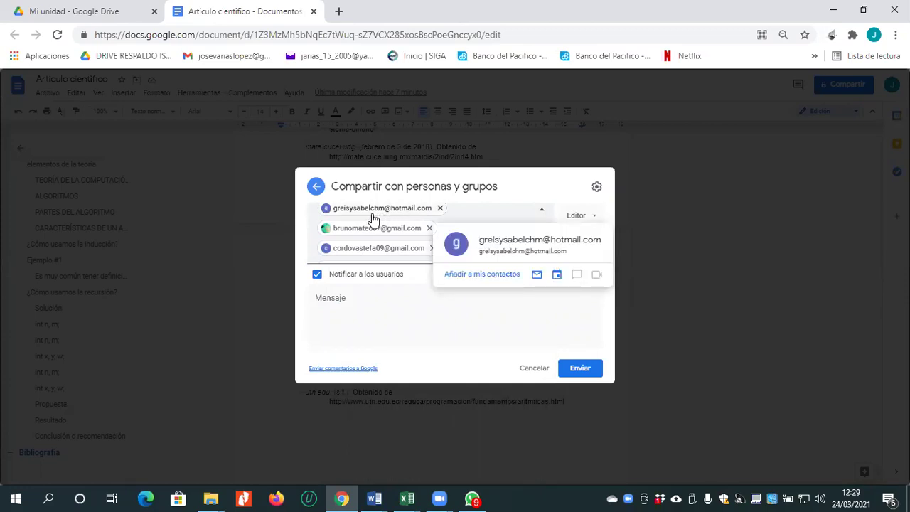
{"action": "left_click", "coordinate": [440, 212]}
{"action": "mouse_move", "coordinate": [398, 250]}
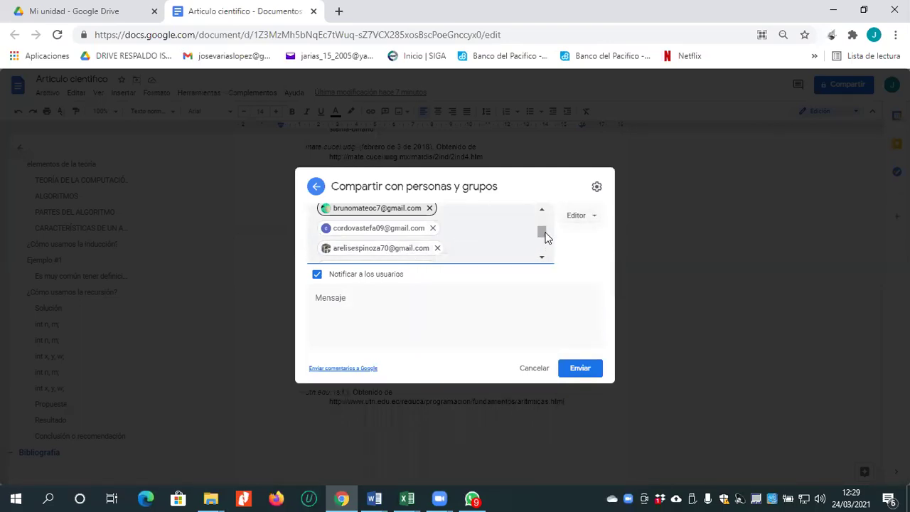
{"action": "left_click", "coordinate": [437, 248]}
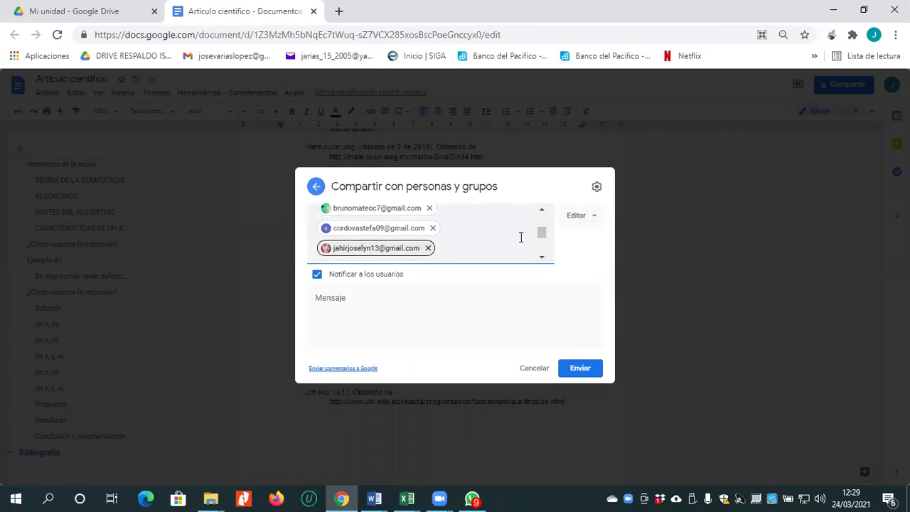
{"action": "mouse_move", "coordinate": [435, 233]}
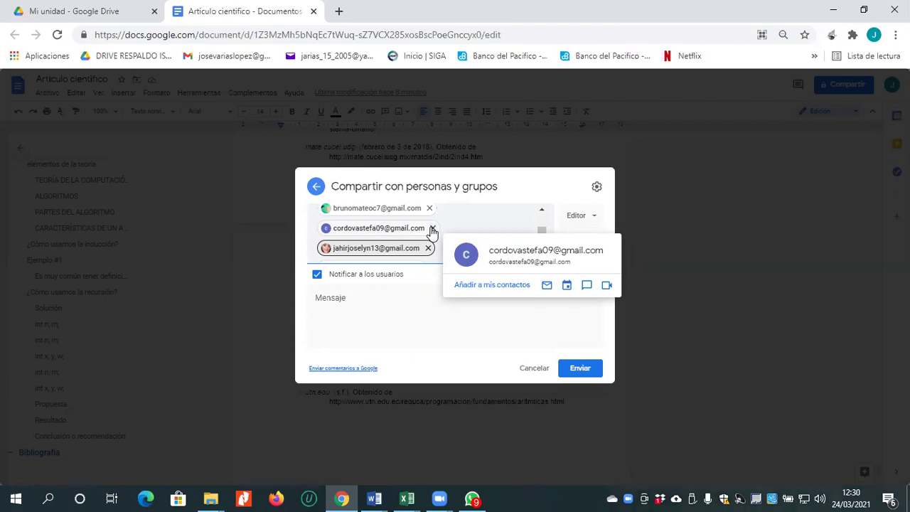
{"action": "left_click", "coordinate": [433, 229]}
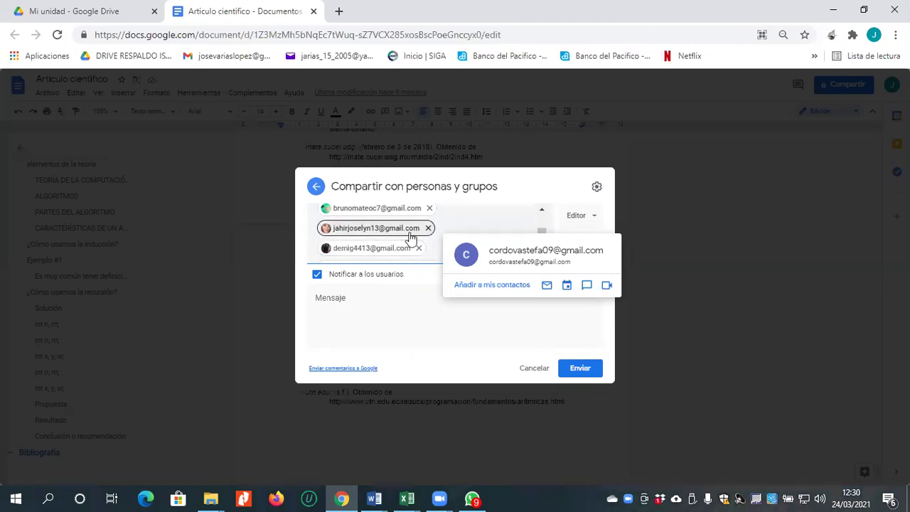
Further up the sharing list, remove the recipient with a hotmail.com address and the gmail.com recipient directly after it.
{"action": "left_click", "coordinate": [542, 237]}
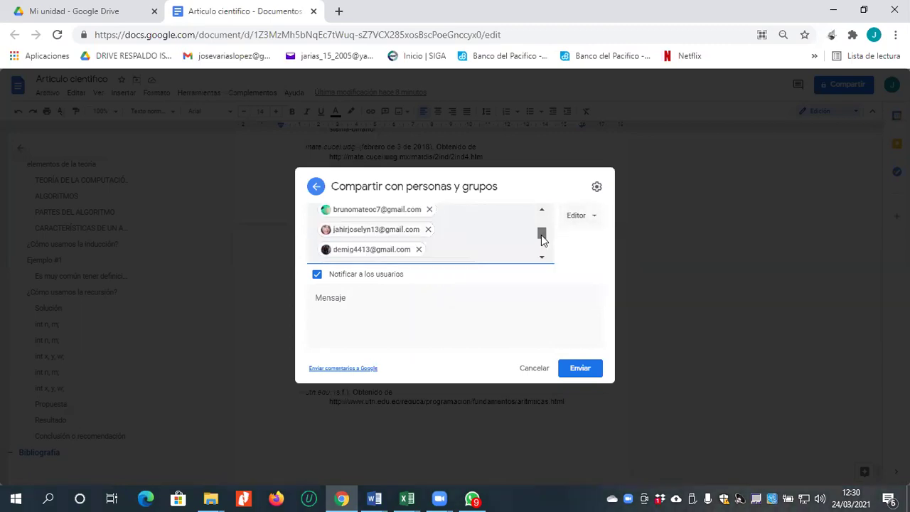
{"action": "left_click_drag", "start_coordinate": [541, 232], "coordinate": [542, 228]}
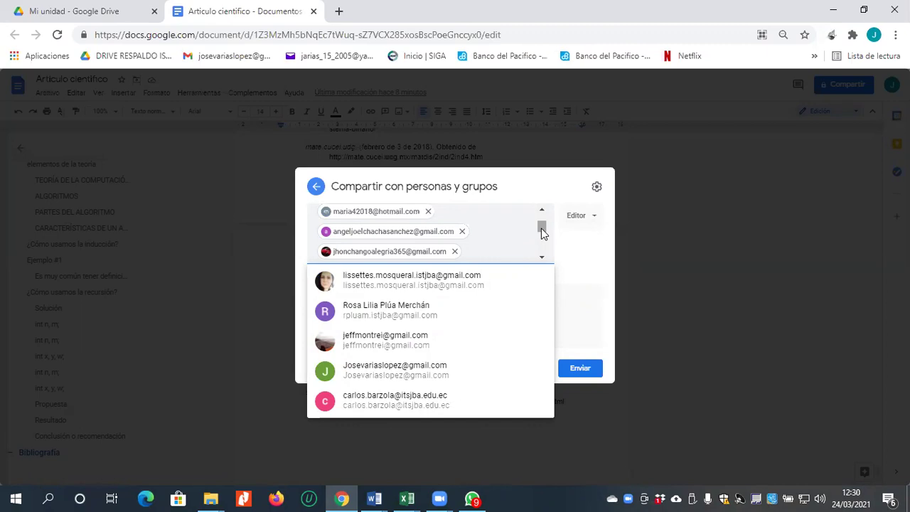
{"action": "left_click", "coordinate": [429, 214]}
{"action": "left_click", "coordinate": [460, 212]}
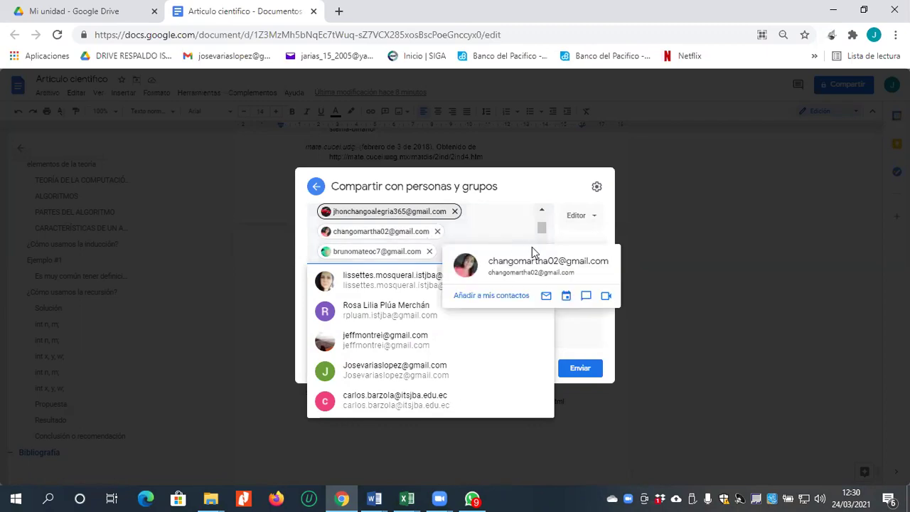
{"action": "left_click_drag", "start_coordinate": [542, 227], "coordinate": [544, 237]}
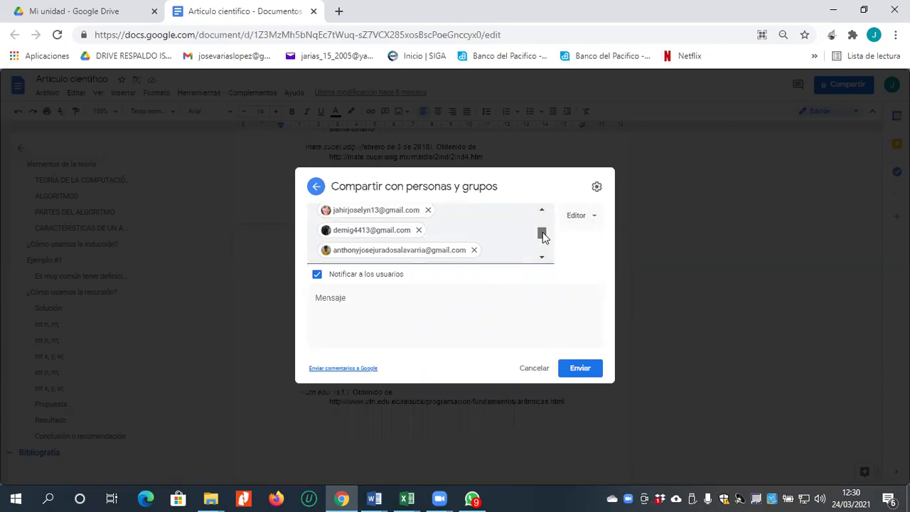
Further down the sharing list, remove the hotmail.com recipient and the second recipient after it, keeping the gmail.com one between them.
{"action": "left_click_drag", "start_coordinate": [543, 238], "coordinate": [541, 240]}
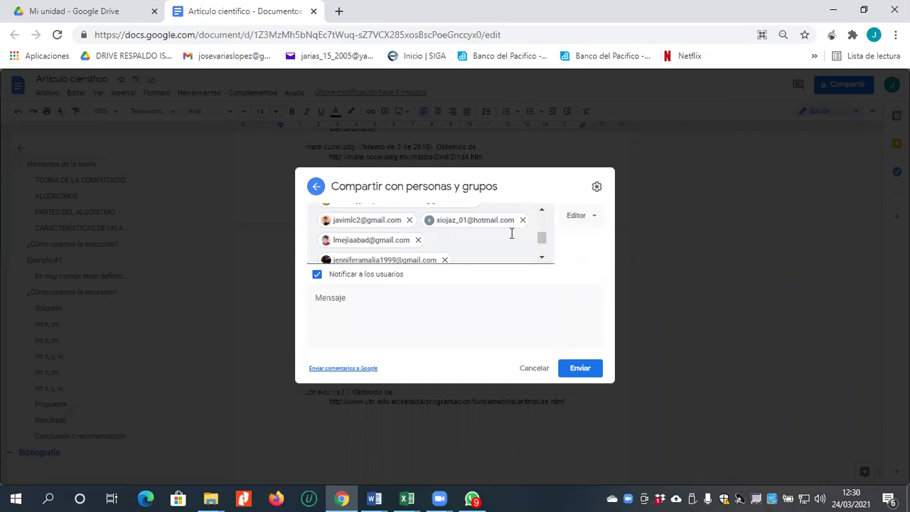
{"action": "left_click", "coordinate": [523, 221]}
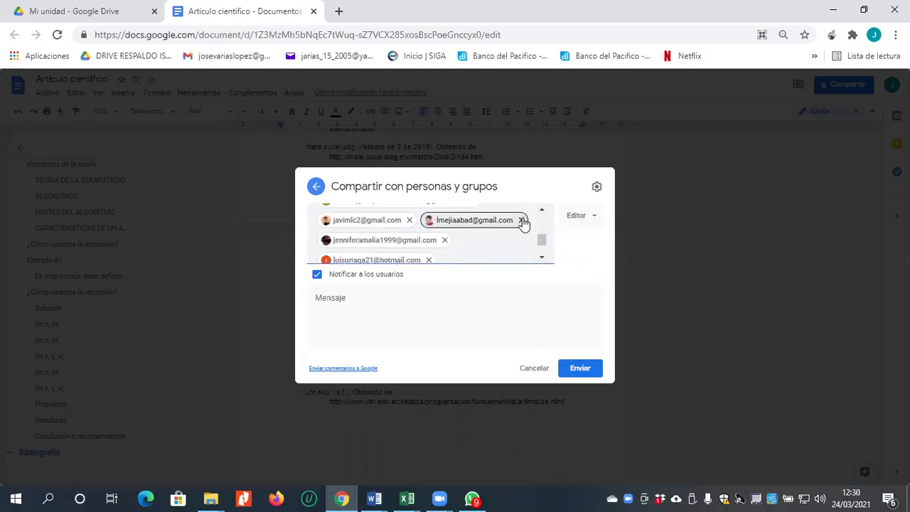
{"action": "left_click", "coordinate": [445, 241]}
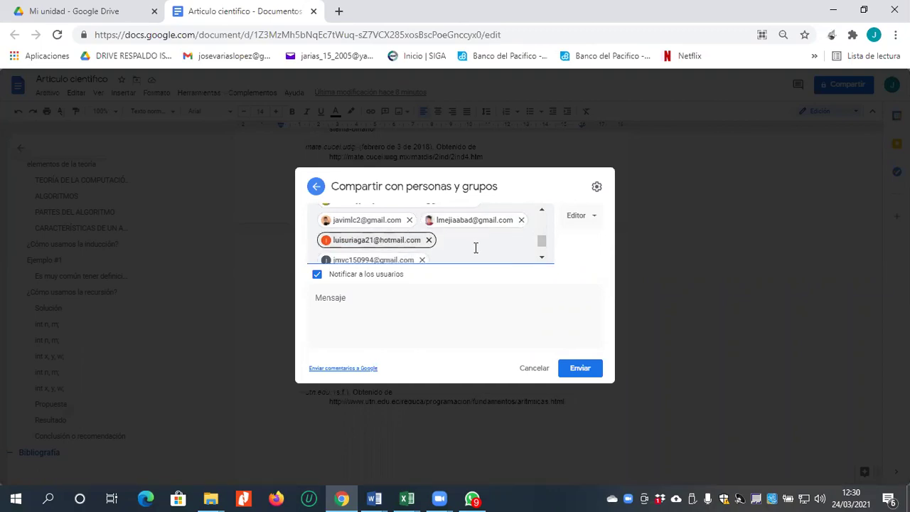
Check the sharing list to its end and start, and remove the third gmail.com recipient before the next hotmail.com address.
{"action": "left_click", "coordinate": [541, 245]}
{"action": "left_click_drag", "start_coordinate": [542, 245], "coordinate": [542, 246]}
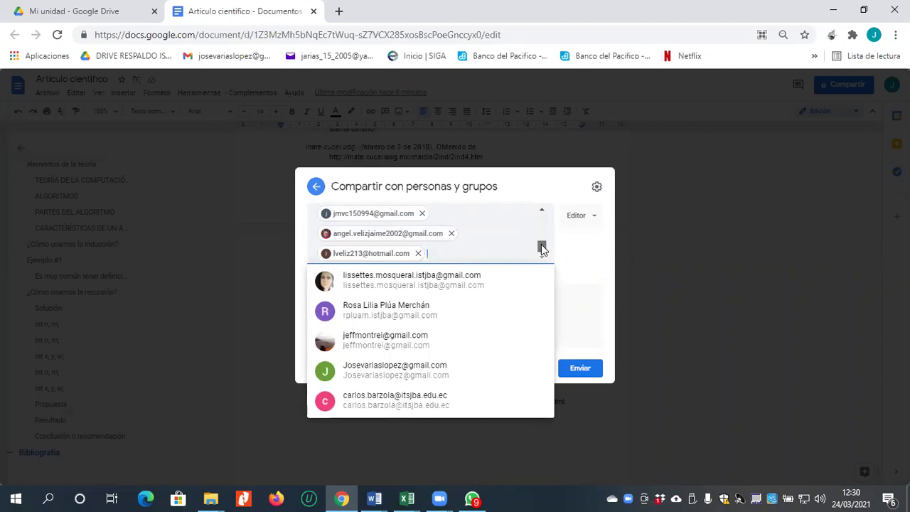
{"action": "left_click_drag", "start_coordinate": [541, 250], "coordinate": [541, 218]}
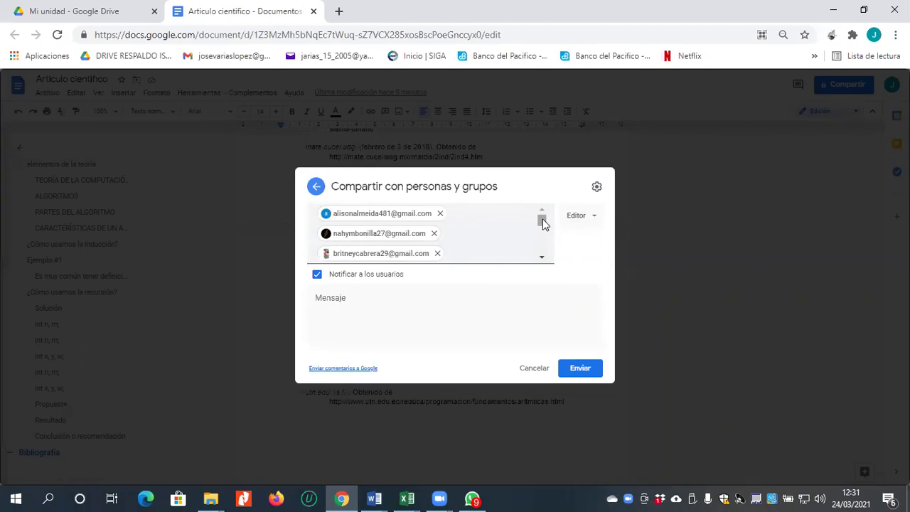
{"action": "left_click_drag", "start_coordinate": [540, 220], "coordinate": [546, 242]}
{"action": "scroll", "coordinate": [543, 229], "scroll_direction": "down", "scroll_amount": 1}
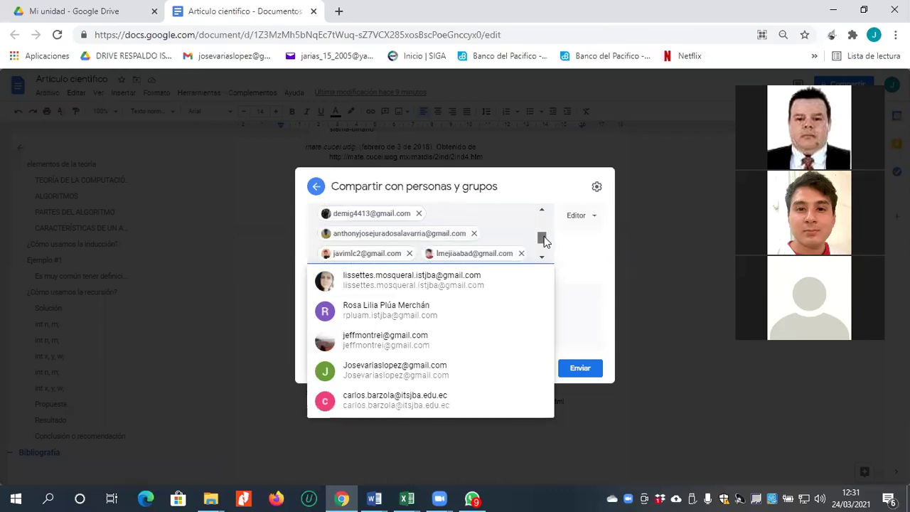
{"action": "left_click", "coordinate": [474, 234]}
Review the remaining recipients down to the end, and remove the second, third and fourth recipients at the start of the list.
{"action": "left_click_drag", "start_coordinate": [541, 240], "coordinate": [540, 248]}
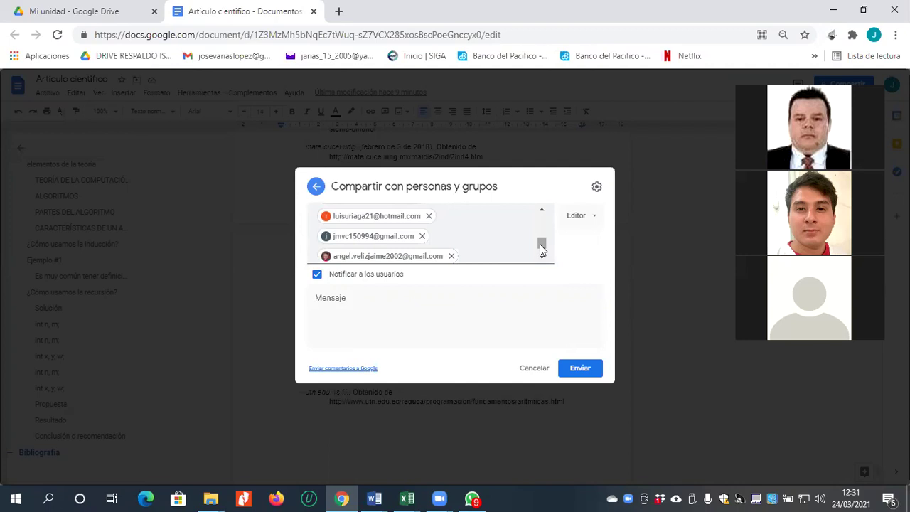
{"action": "left_click", "coordinate": [541, 249]}
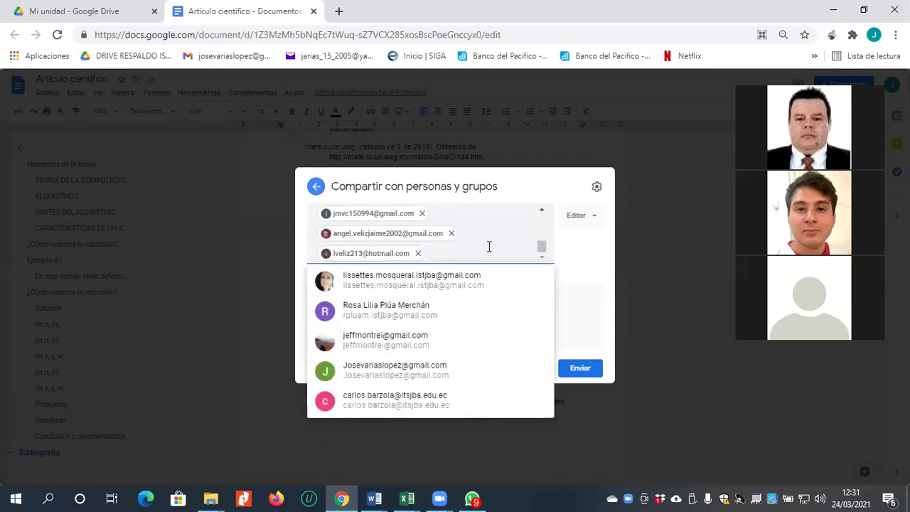
{"action": "left_click", "coordinate": [540, 224]}
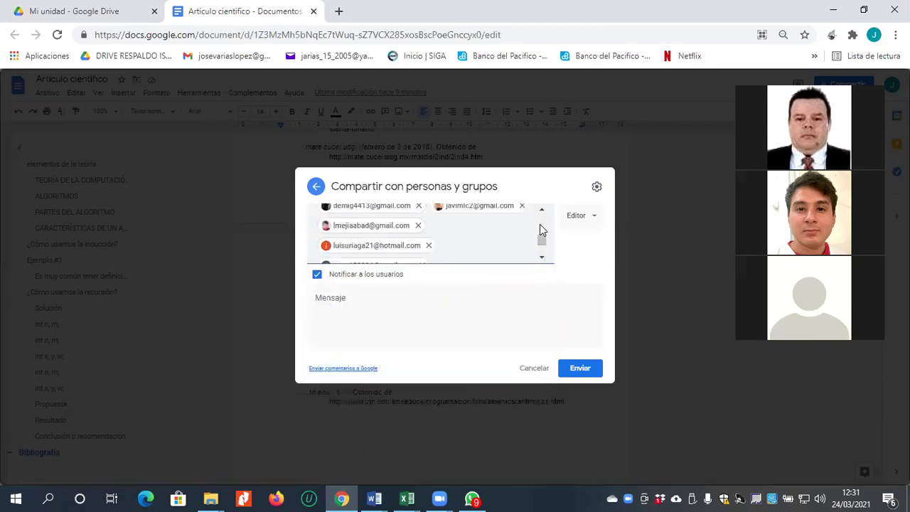
{"action": "left_click", "coordinate": [542, 219]}
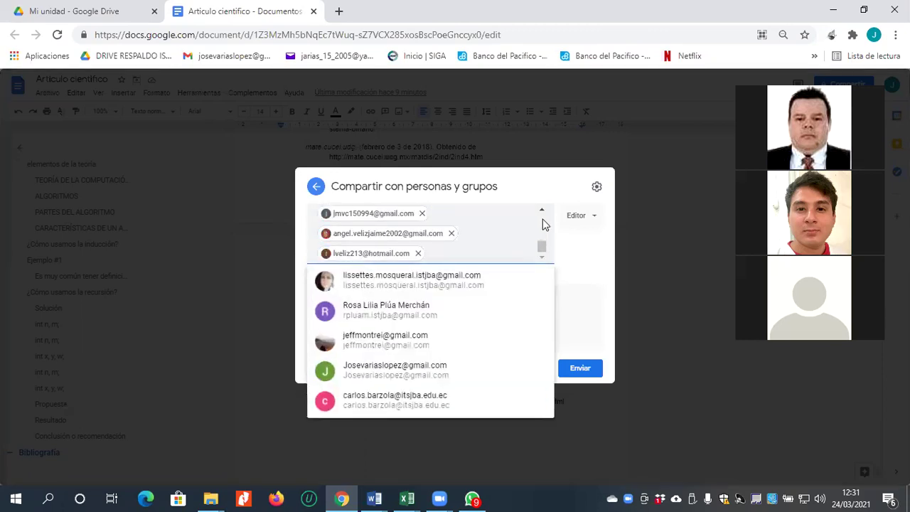
{"action": "left_click", "coordinate": [539, 218]}
{"action": "left_click_drag", "start_coordinate": [542, 233], "coordinate": [539, 209]}
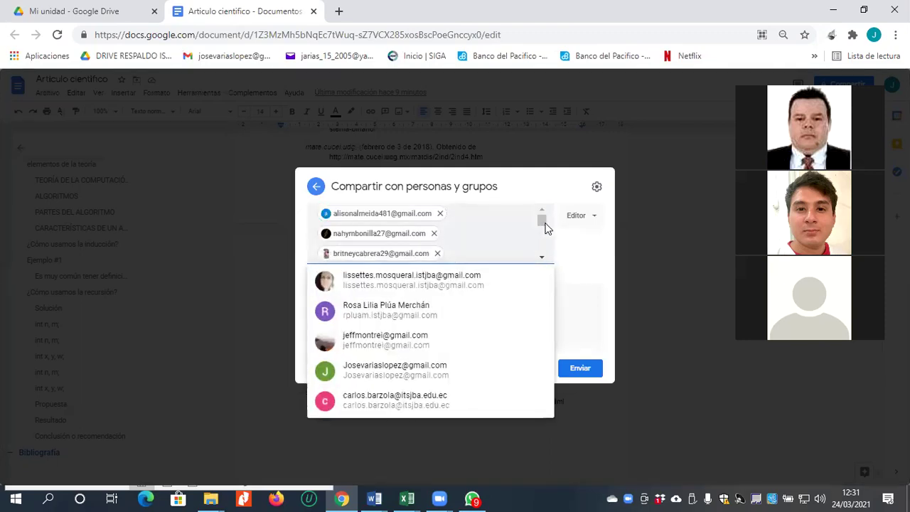
{"action": "left_click", "coordinate": [541, 257]}
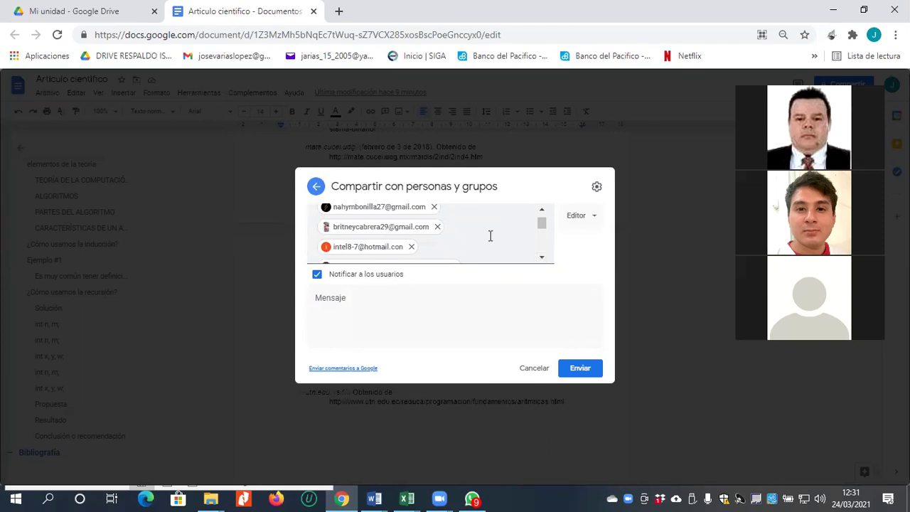
{"action": "left_click", "coordinate": [438, 227]}
{"action": "left_click", "coordinate": [433, 207]}
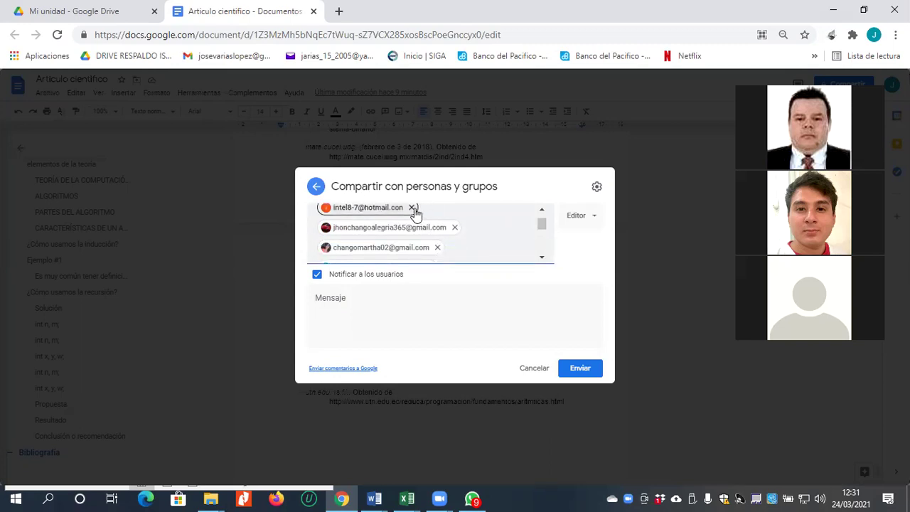
{"action": "left_click", "coordinate": [411, 208]}
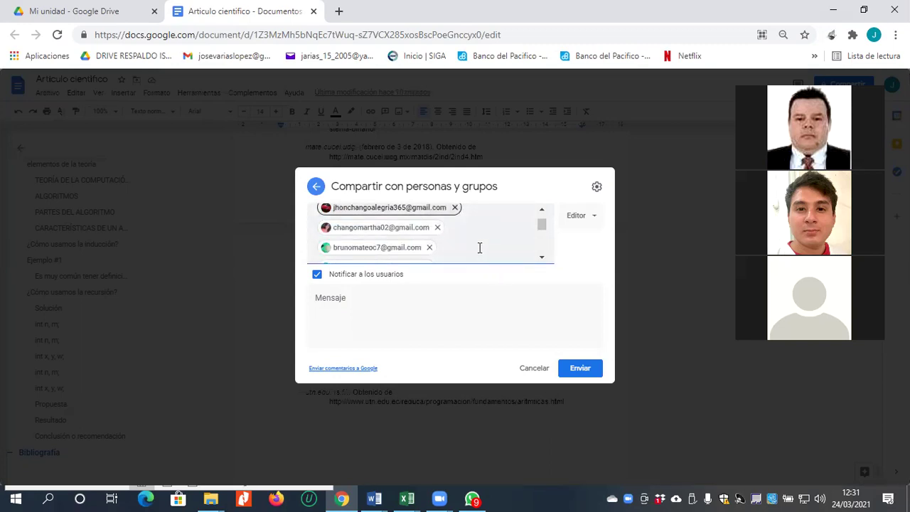
Go through the recipients one by one and remove the gmail.com recipient directly before the first remaining hotmail.com address.
{"action": "key", "text": "Right"}
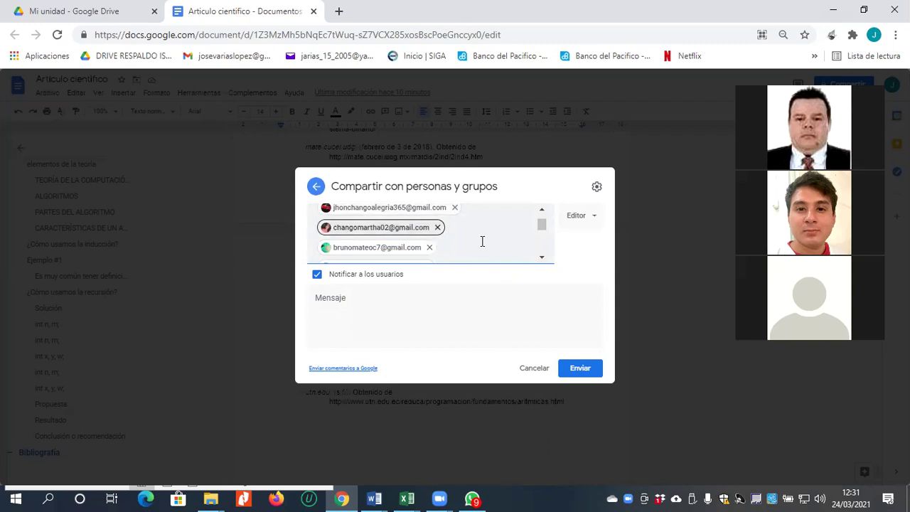
{"action": "key", "text": "Right"}
{"action": "key", "text": "Right"}
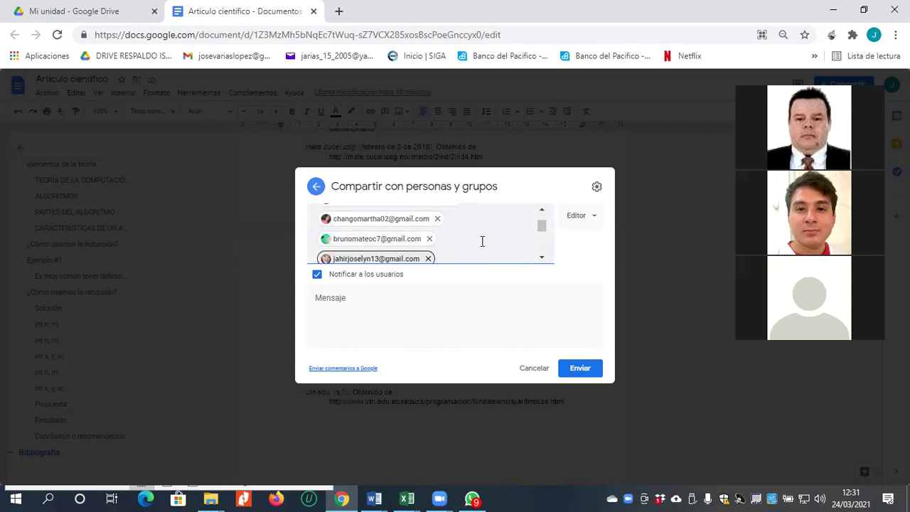
{"action": "key", "text": "Right"}
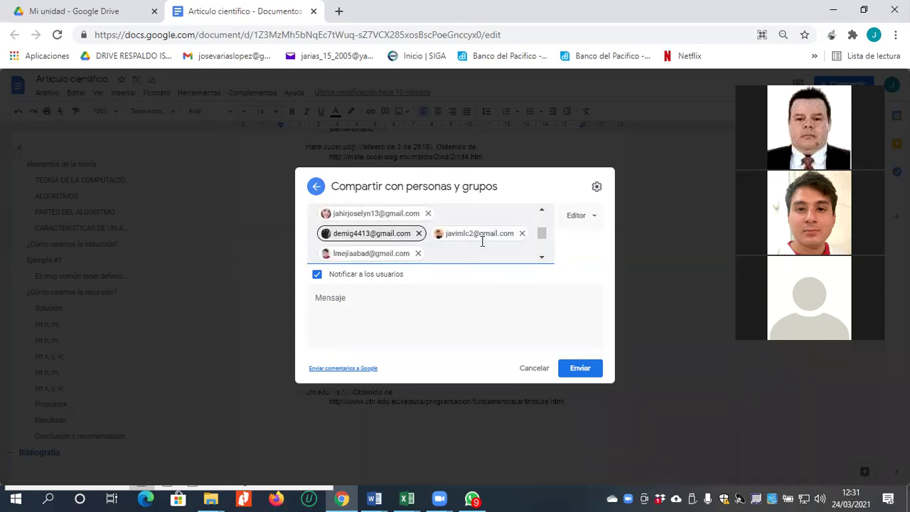
{"action": "key", "text": "Right"}
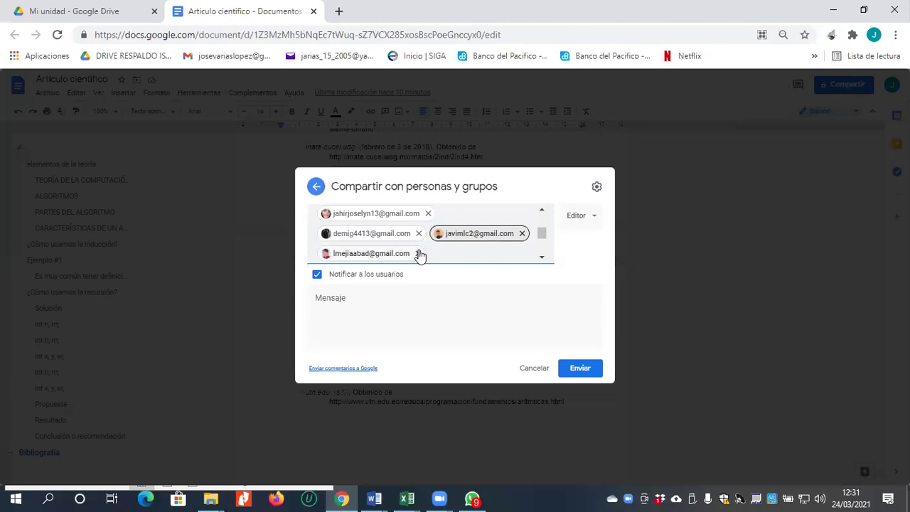
{"action": "key", "text": "Right"}
{"action": "key", "text": "Delete"}
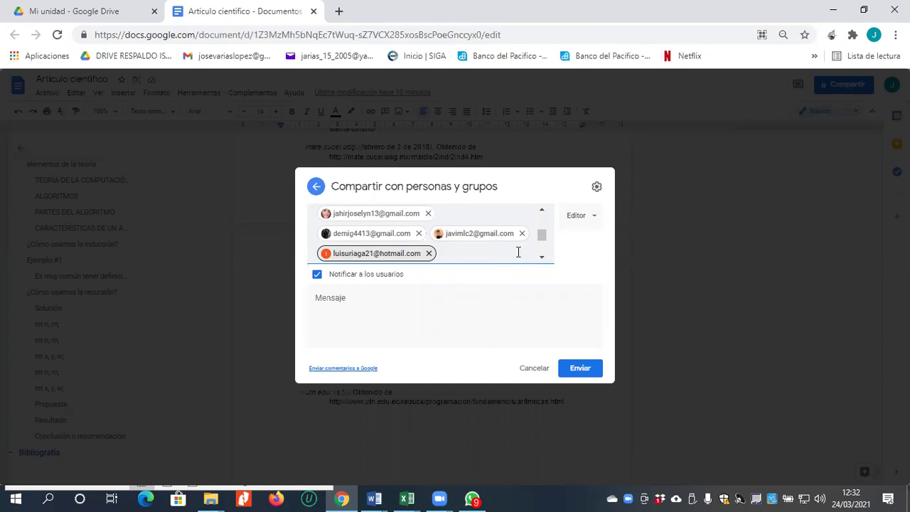
Continue to the end of the sharing list and remove its last two recipients, one with gmail.com and one with hotmail.com.
{"action": "key", "text": "Right"}
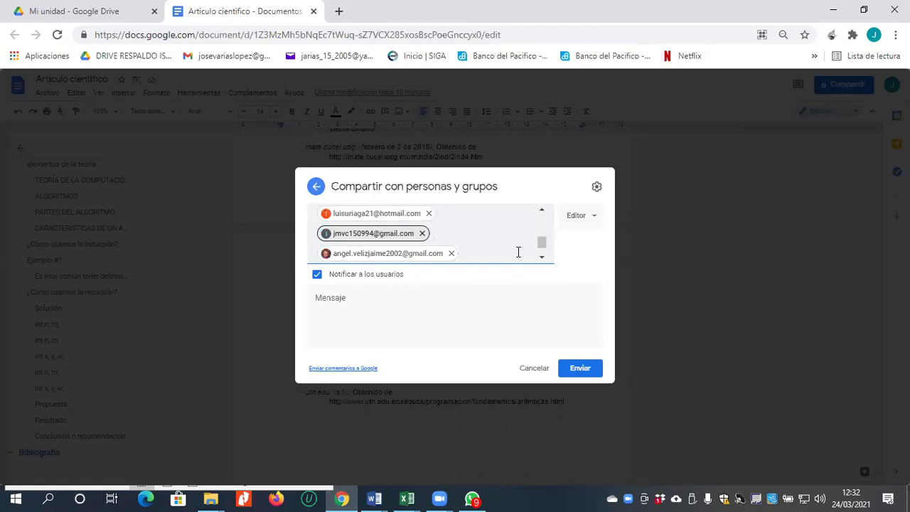
{"action": "key", "text": "Right"}
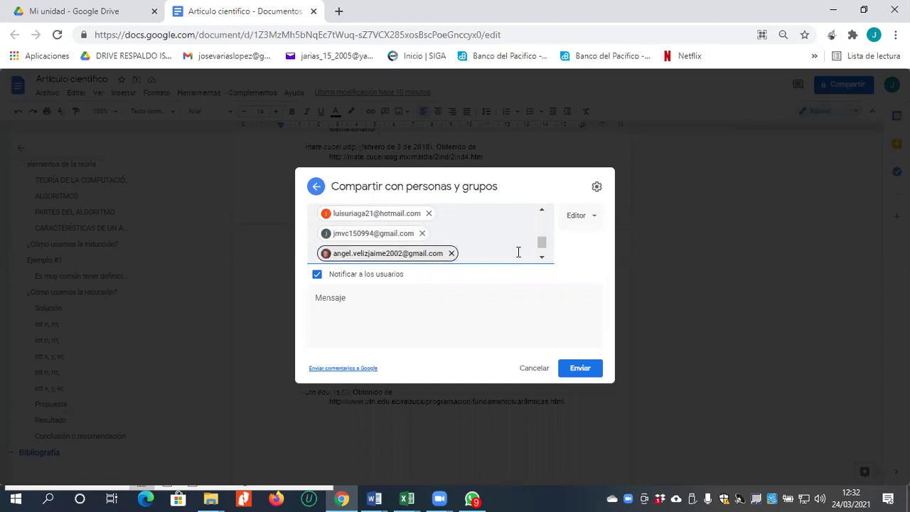
{"action": "key", "text": "Right"}
{"action": "key", "text": "Left"}
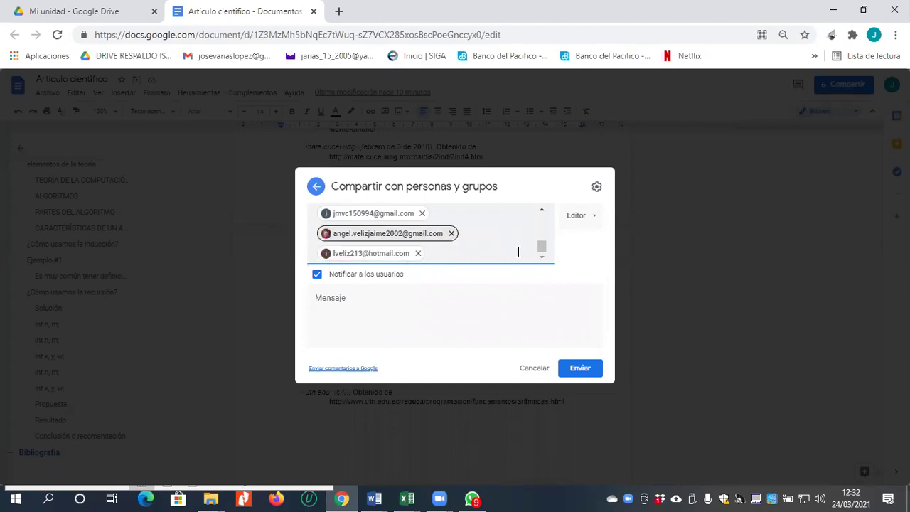
{"action": "left_click", "coordinate": [453, 234]}
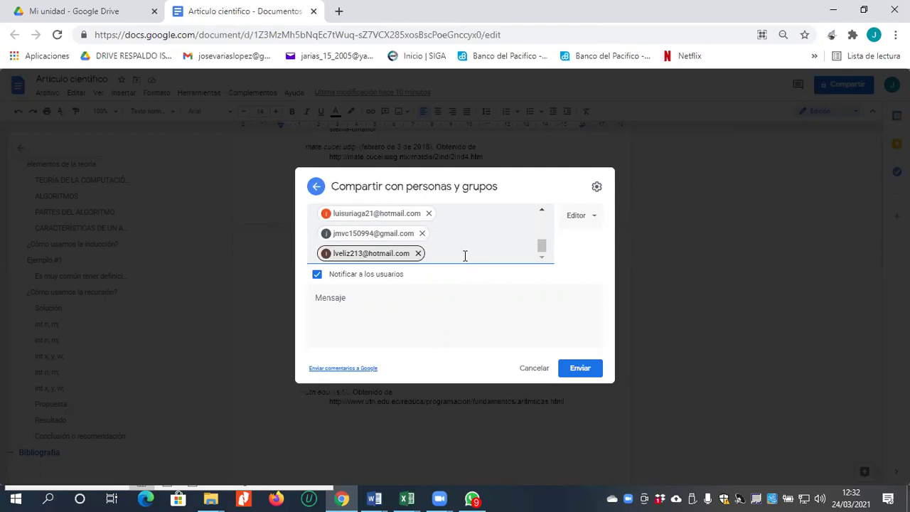
{"action": "left_click", "coordinate": [465, 256]}
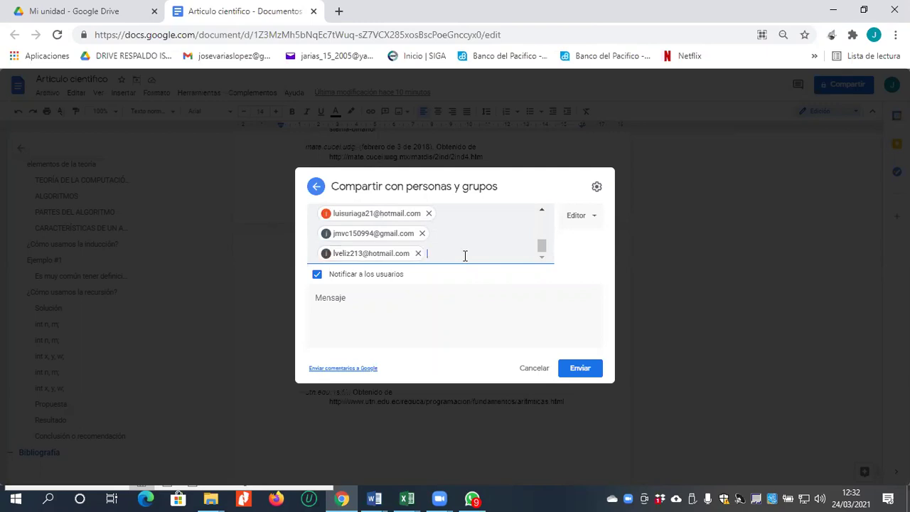
{"action": "left_click", "coordinate": [419, 254]}
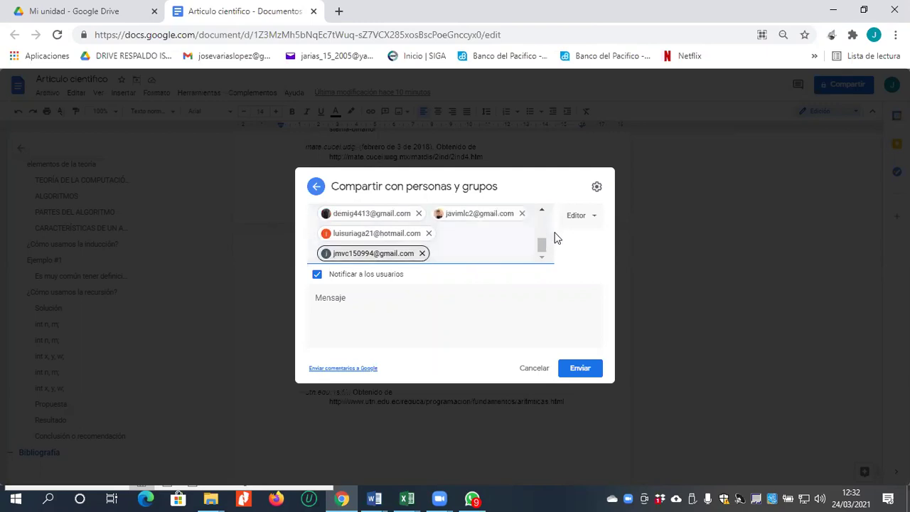
Recheck the remaining recipients back to the first one and send the invitations, agreeing to share with the non-Google account anyway.
{"action": "key", "text": "Left"}
{"action": "key", "text": "Left"}
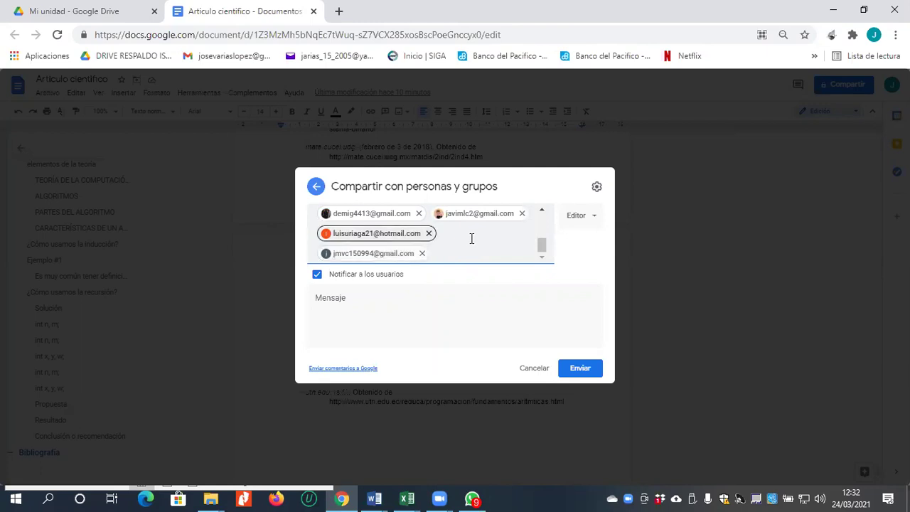
{"action": "key", "text": "Left"}
{"action": "key", "text": "Left"}
{"action": "key", "text": "Left"}
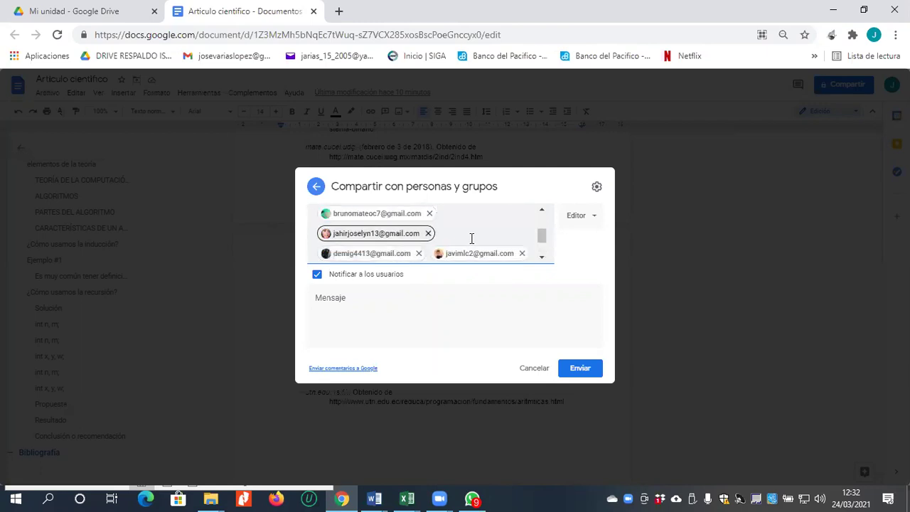
{"action": "key", "text": "Left"}
{"action": "key", "text": "Left"}
{"action": "key", "text": "Left"}
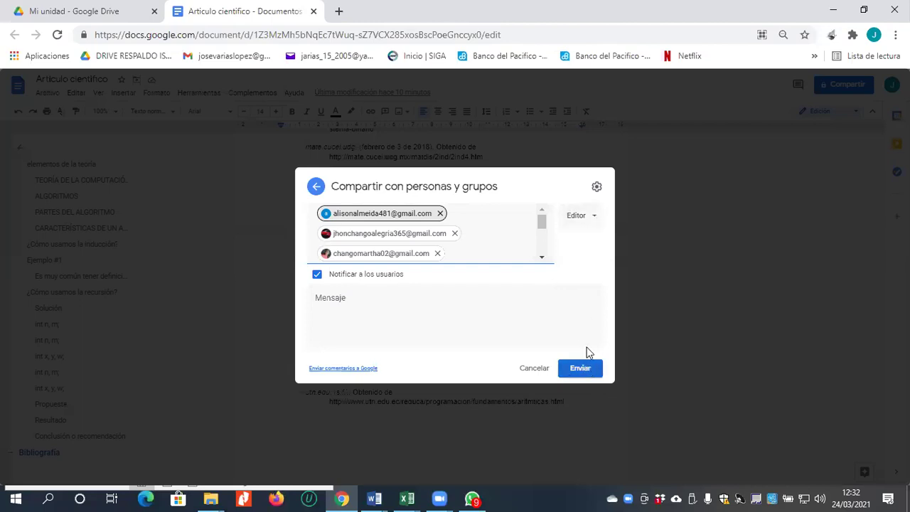
{"action": "left_click", "coordinate": [577, 368]}
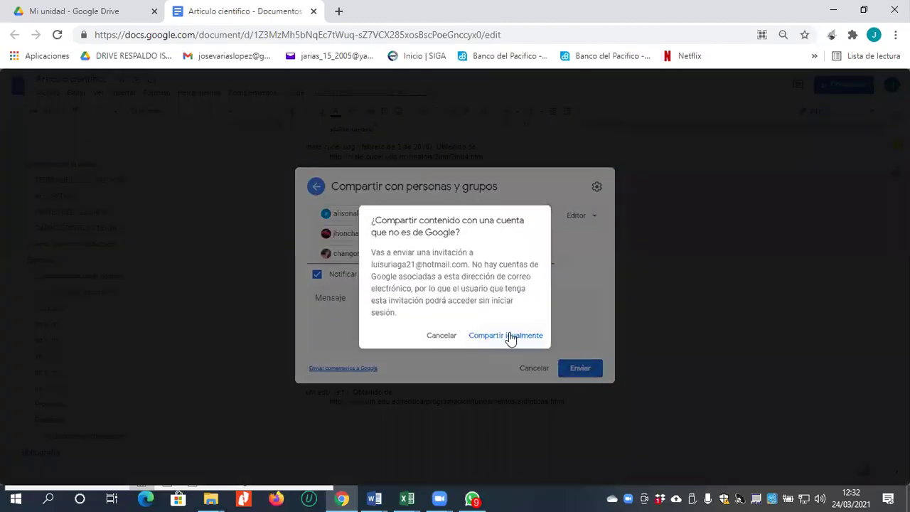
{"action": "left_click", "coordinate": [509, 336]}
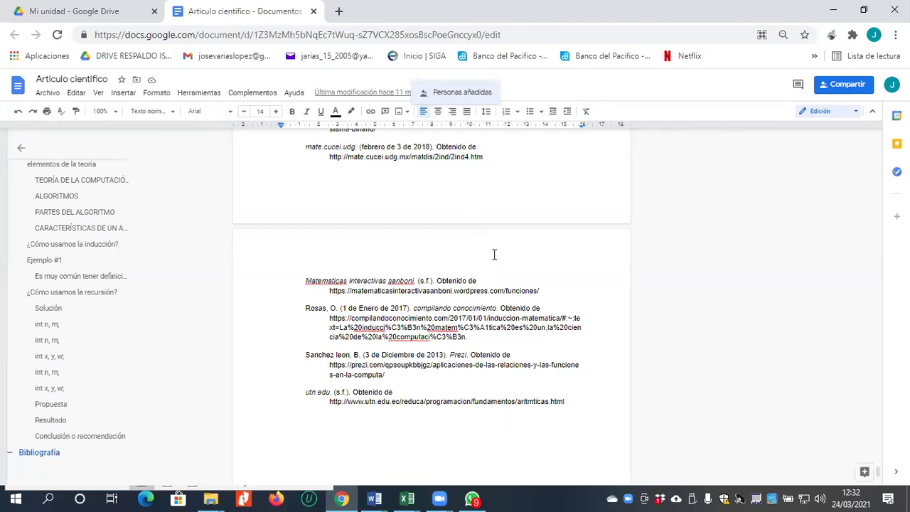
Return from the bibliography to the title page at the beginning of the document.
{"action": "left_click", "coordinate": [494, 281]}
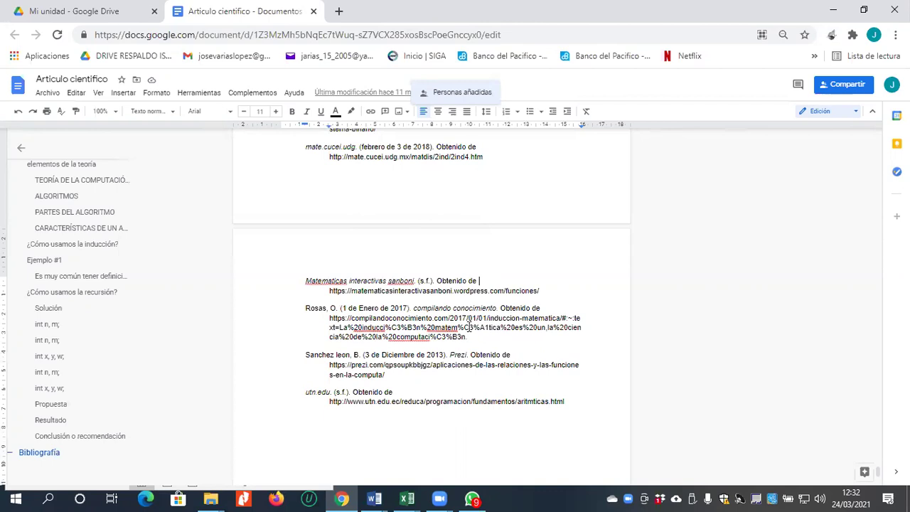
{"action": "scroll", "coordinate": [473, 320], "scroll_direction": "down", "scroll_amount": 5}
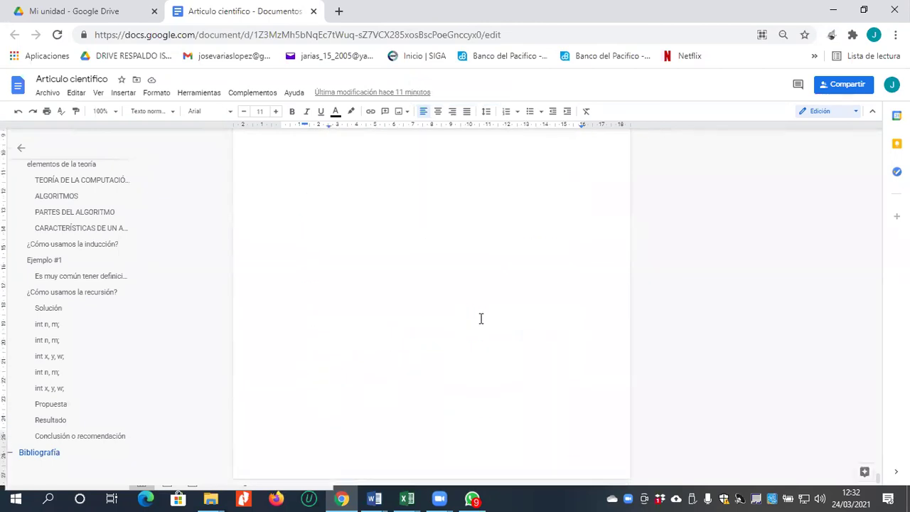
{"action": "scroll", "coordinate": [484, 319], "scroll_direction": "up", "scroll_amount": 20}
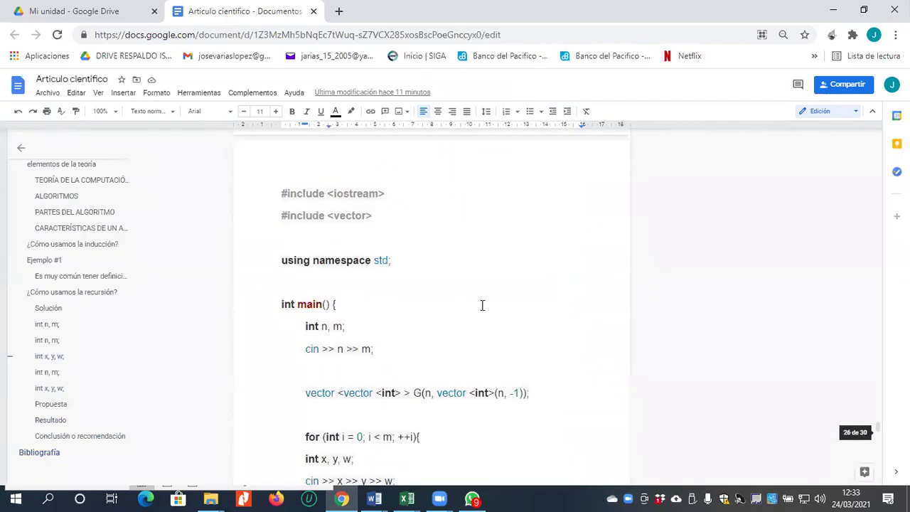
{"action": "scroll", "coordinate": [479, 304], "scroll_direction": "up", "scroll_amount": 15}
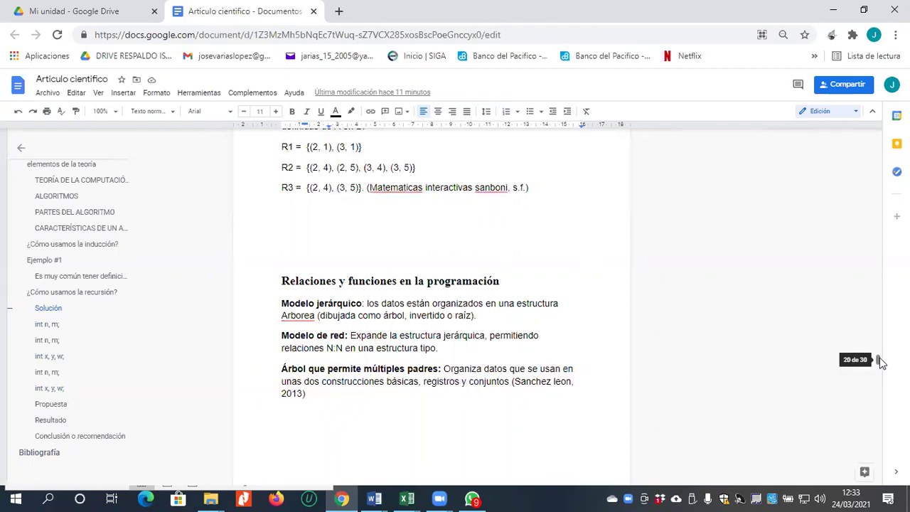
{"action": "left_click_drag", "start_coordinate": [878, 364], "coordinate": [879, 137]}
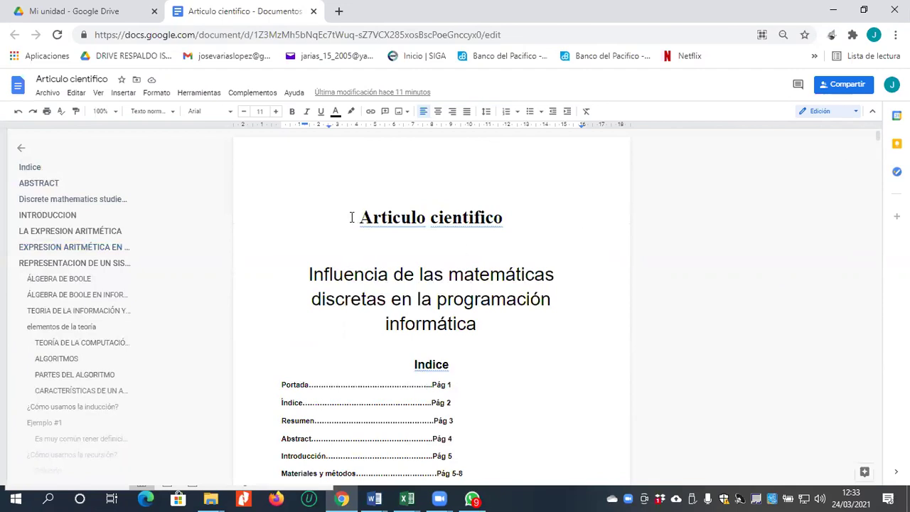
{"action": "left_click", "coordinate": [332, 229]}
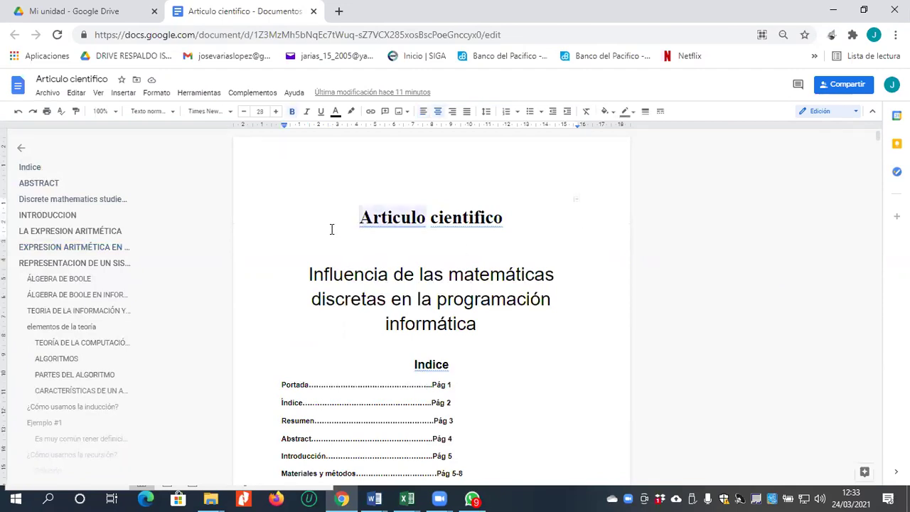
{"action": "key", "text": "ctrl+k"}
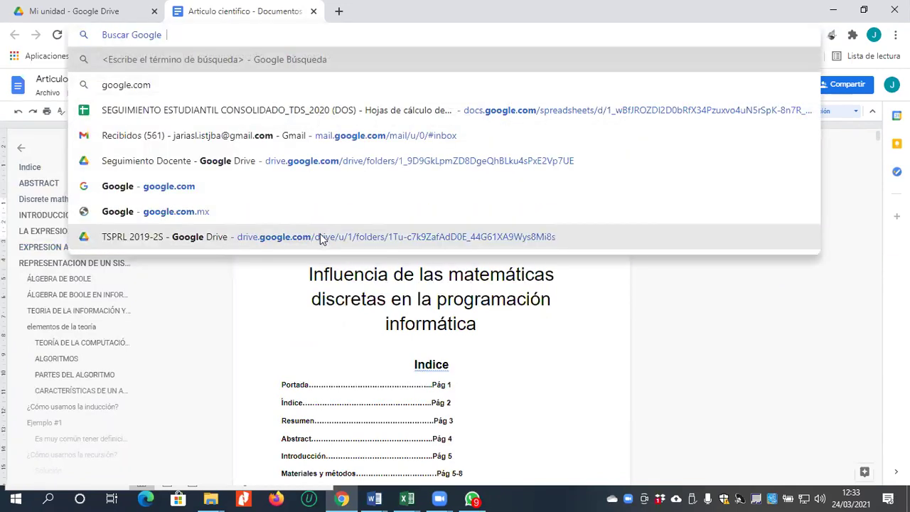
{"action": "left_click", "coordinate": [476, 325]}
Select the document's text from the Articulo cientifico title through the Boole laws down to the Ley de propiedad distributiva line.
{"action": "left_click_drag", "start_coordinate": [356, 217], "coordinate": [497, 497]}
{"action": "scroll", "coordinate": [497, 498], "scroll_direction": "down", "scroll_amount": 6}
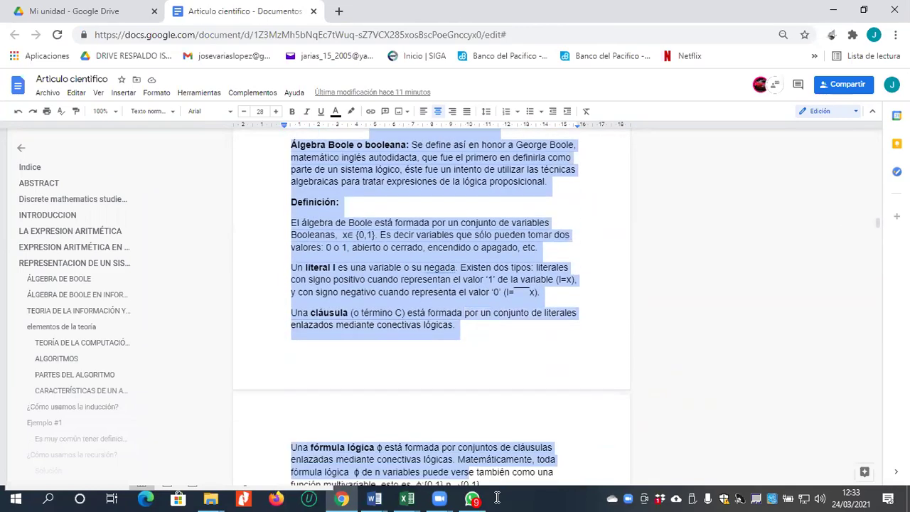
{"action": "scroll", "coordinate": [497, 497], "scroll_direction": "down", "scroll_amount": 10}
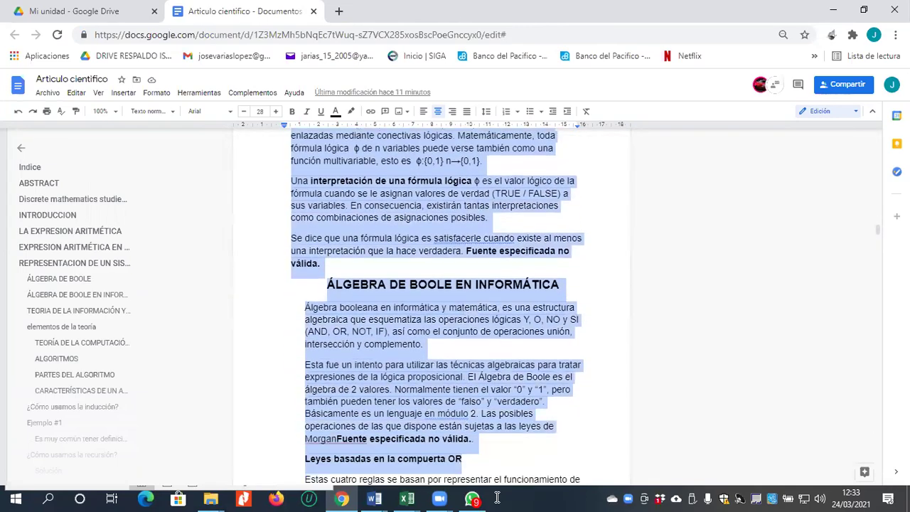
{"action": "scroll", "coordinate": [497, 498], "scroll_direction": "down", "scroll_amount": 3}
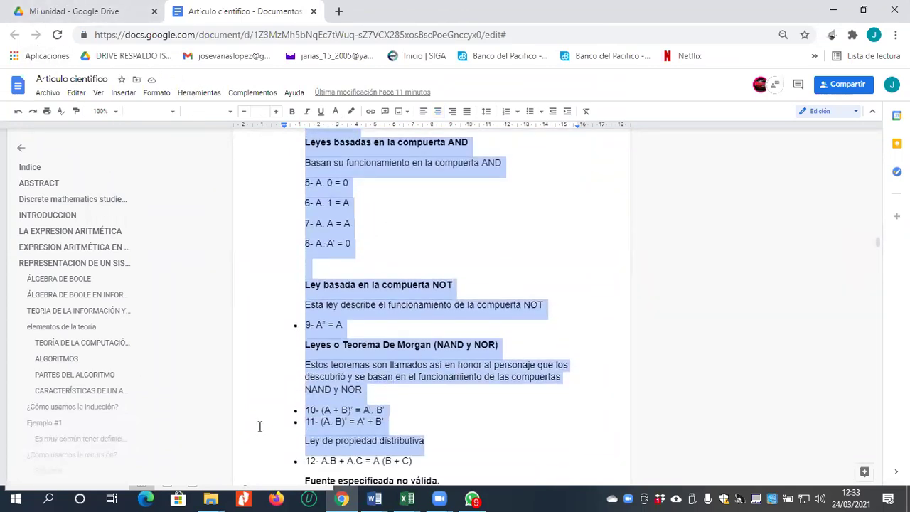
Switch to File Explorer and open the PROYECTO PIS TDS 2020-2S folder within 2020-2S PORTAFOLIO DOCENTE > TDS to look through its files.
{"action": "left_click", "coordinate": [374, 498]}
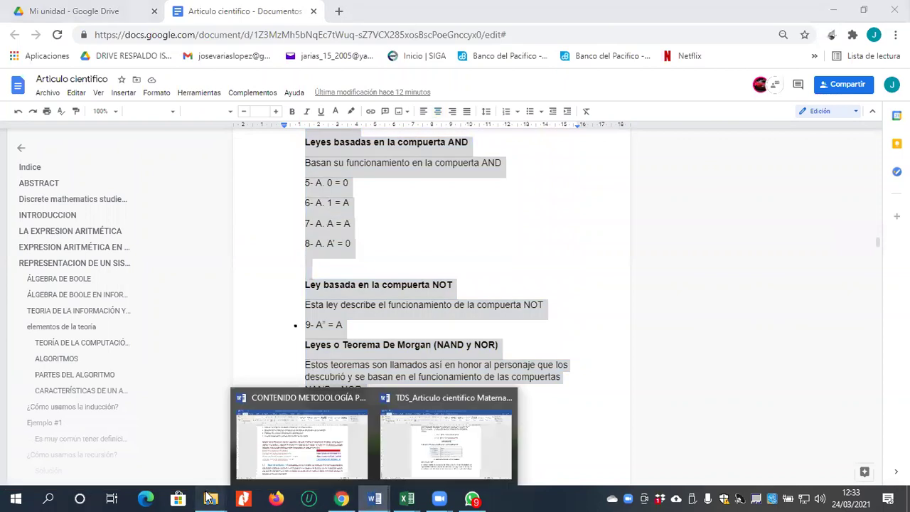
{"action": "mouse_move", "coordinate": [210, 498]}
{"action": "left_click", "coordinate": [159, 434]}
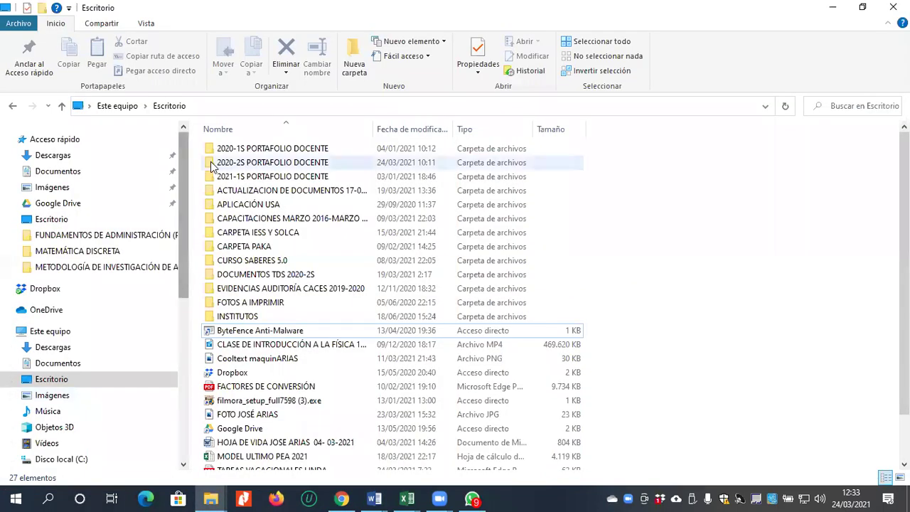
{"action": "left_click", "coordinate": [265, 164]}
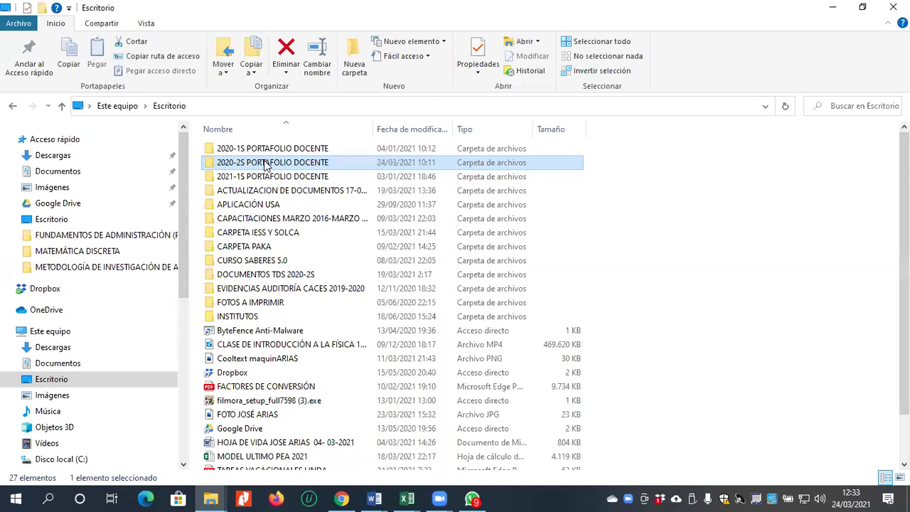
{"action": "double_click", "coordinate": [264, 162]}
{"action": "double_click", "coordinate": [263, 163]}
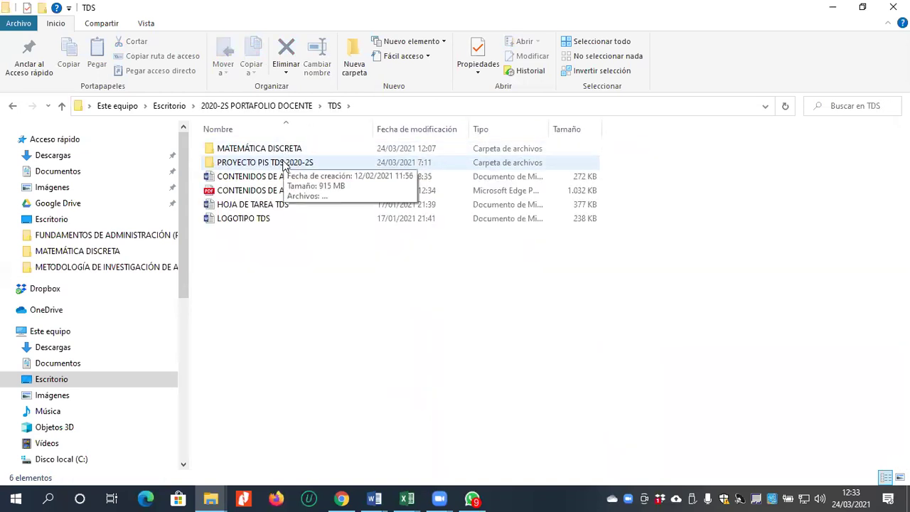
{"action": "double_click", "coordinate": [284, 164]}
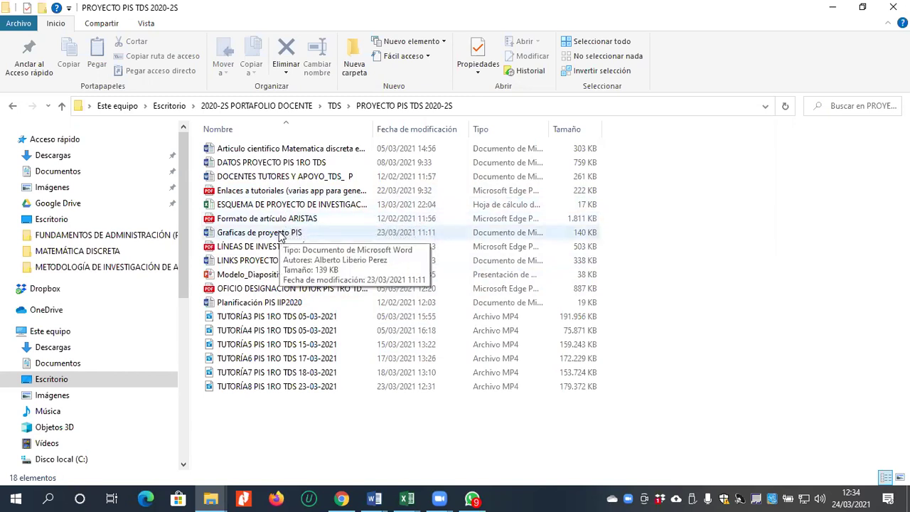
Go back to 2020-2S PORTAFOLIO DOCENTE and open the Word document Guia para la Elaboracion de Tesina 2020 from TSPRL > TITULACIÓN.
{"action": "left_click", "coordinate": [258, 105]}
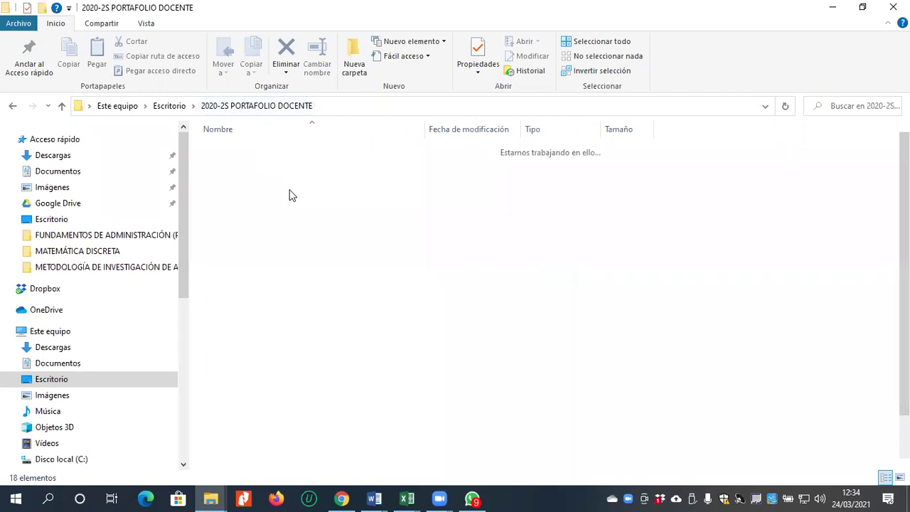
{"action": "double_click", "coordinate": [274, 207]}
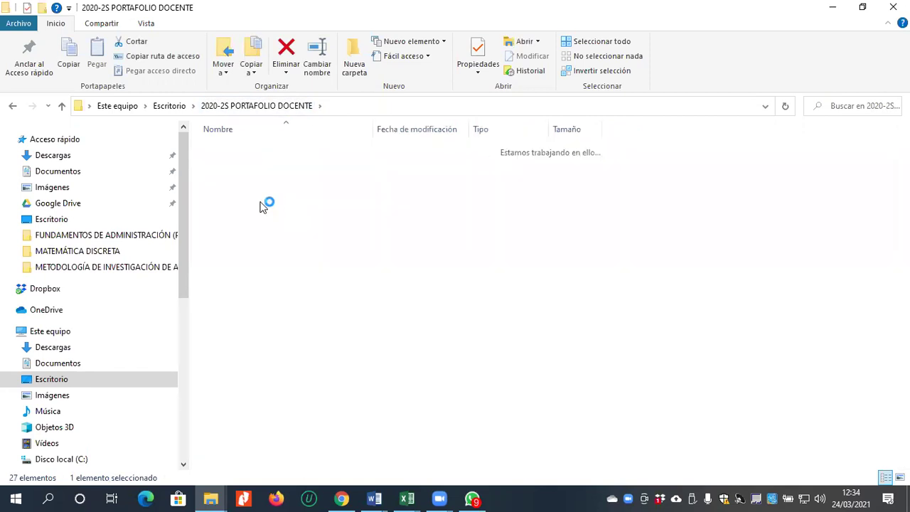
{"action": "double_click", "coordinate": [268, 192]}
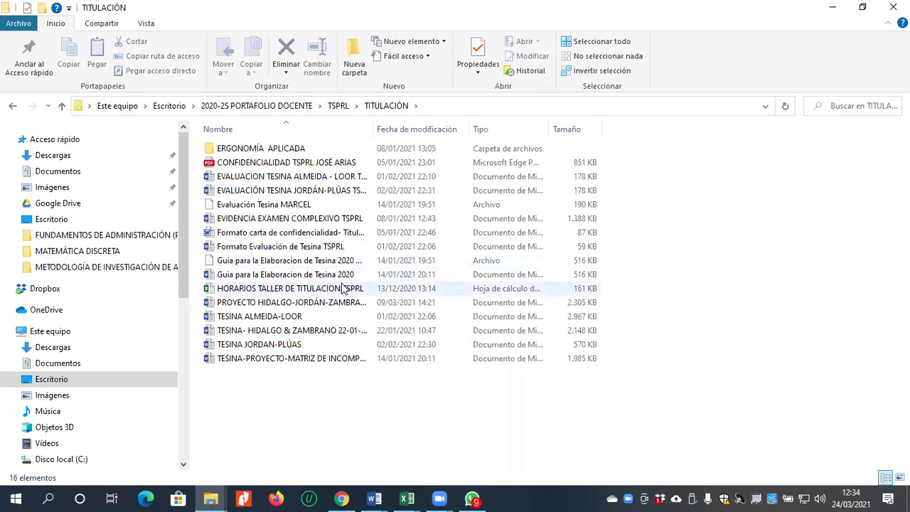
{"action": "left_click", "coordinate": [332, 276]}
{"action": "key", "text": "Return"}
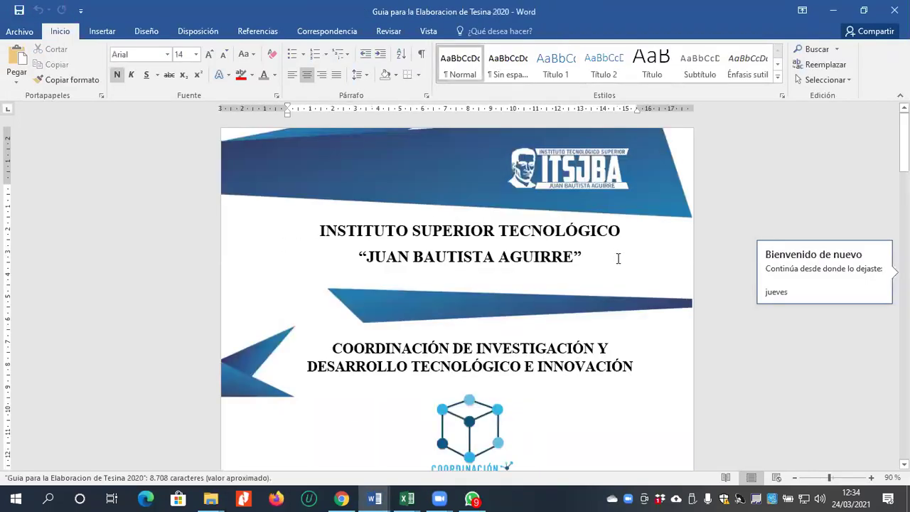
Review the presentation norms under FORMATO GENERAL in the thesis guide, return to its cover and close the guide.
{"action": "scroll", "coordinate": [617, 253], "scroll_direction": "down", "scroll_amount": 5}
{"action": "scroll", "coordinate": [624, 251], "scroll_direction": "down", "scroll_amount": 12}
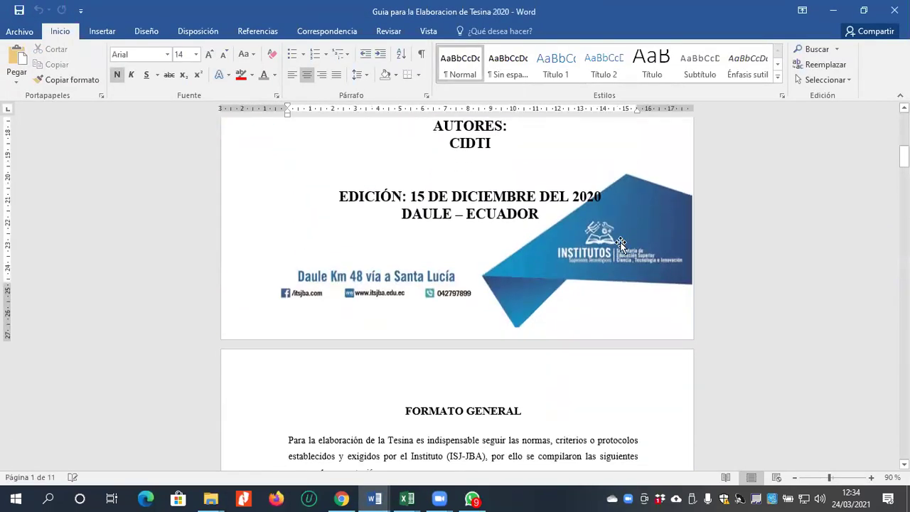
{"action": "scroll", "coordinate": [620, 228], "scroll_direction": "up", "scroll_amount": 1}
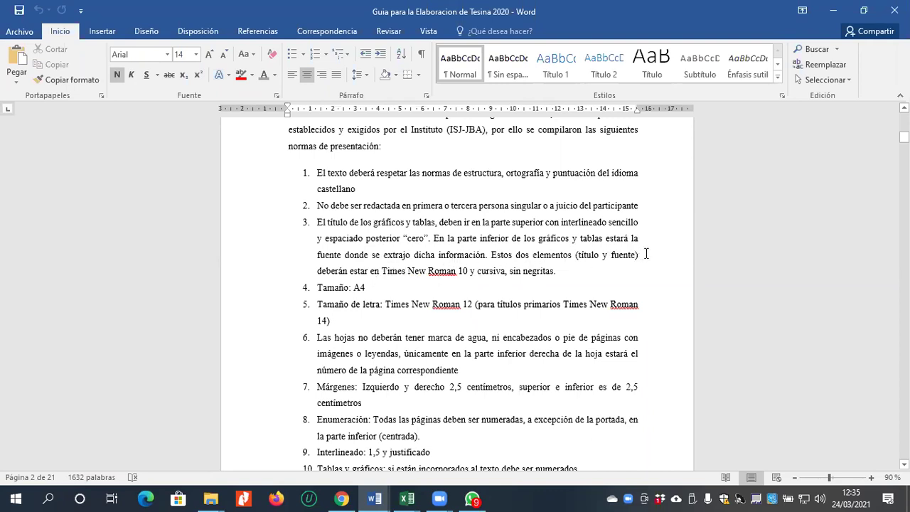
{"action": "scroll", "coordinate": [643, 252], "scroll_direction": "up", "scroll_amount": 10}
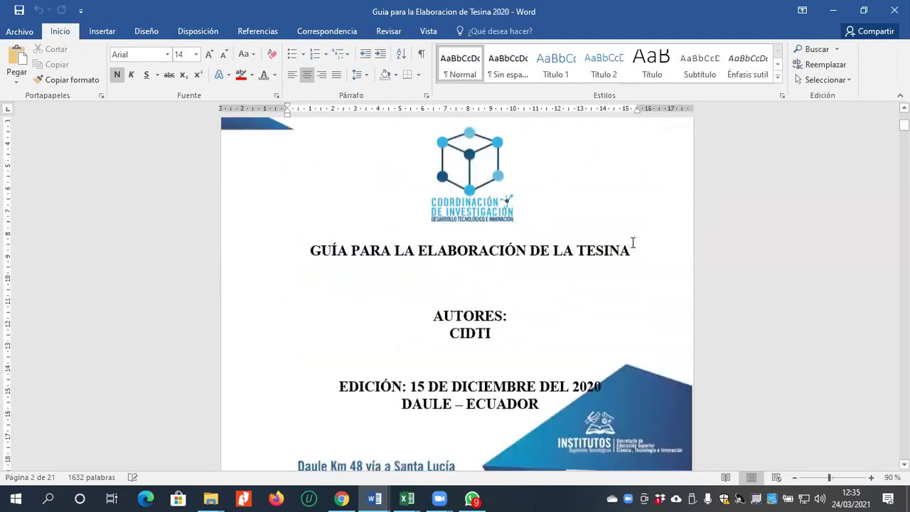
{"action": "scroll", "coordinate": [632, 243], "scroll_direction": "up", "scroll_amount": 5}
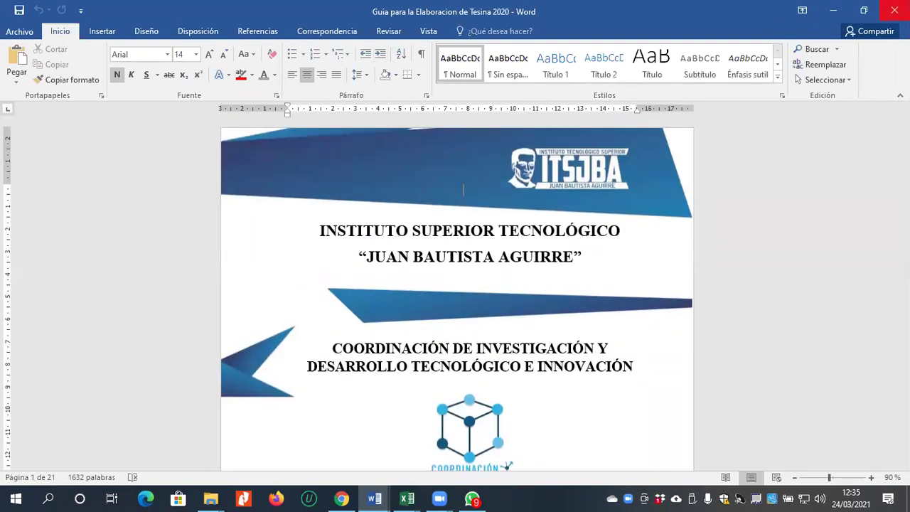
{"action": "left_click", "coordinate": [895, 10]}
Select the entire content of the TDS_Articulo cientifico Matematica discreta document in Word.
{"action": "key", "text": "ctrl+a"}
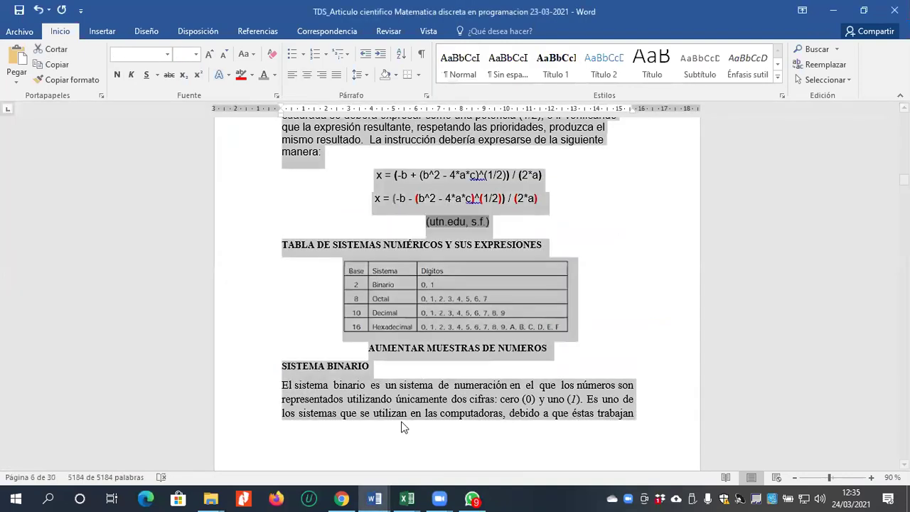